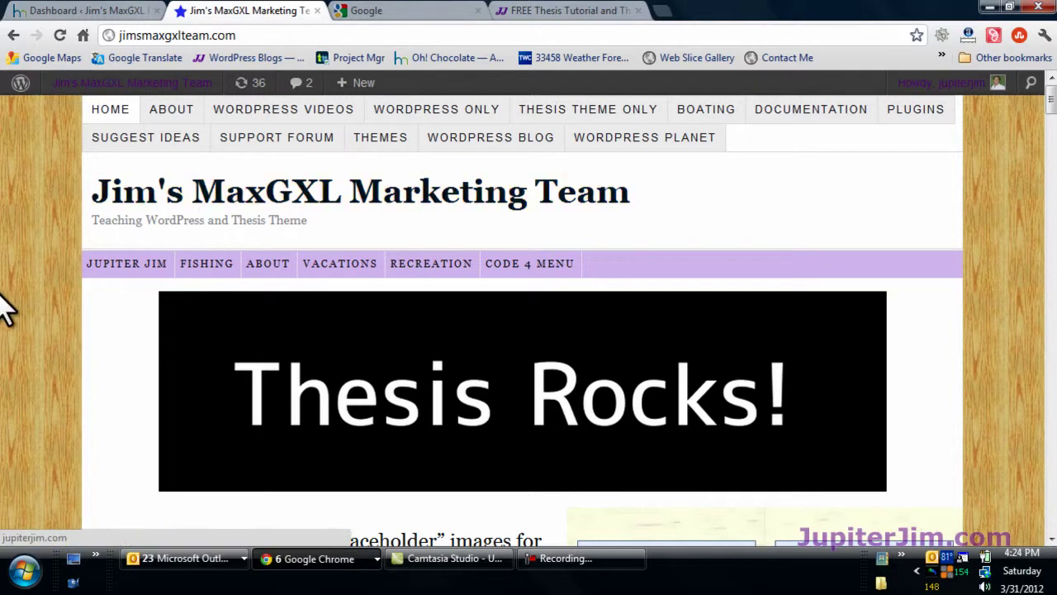
Switch from the blog's live front page to its WordPress admin Dashboard.
scroll(24, 306, "down", 4)
scroll(28, 312, "up", 4)
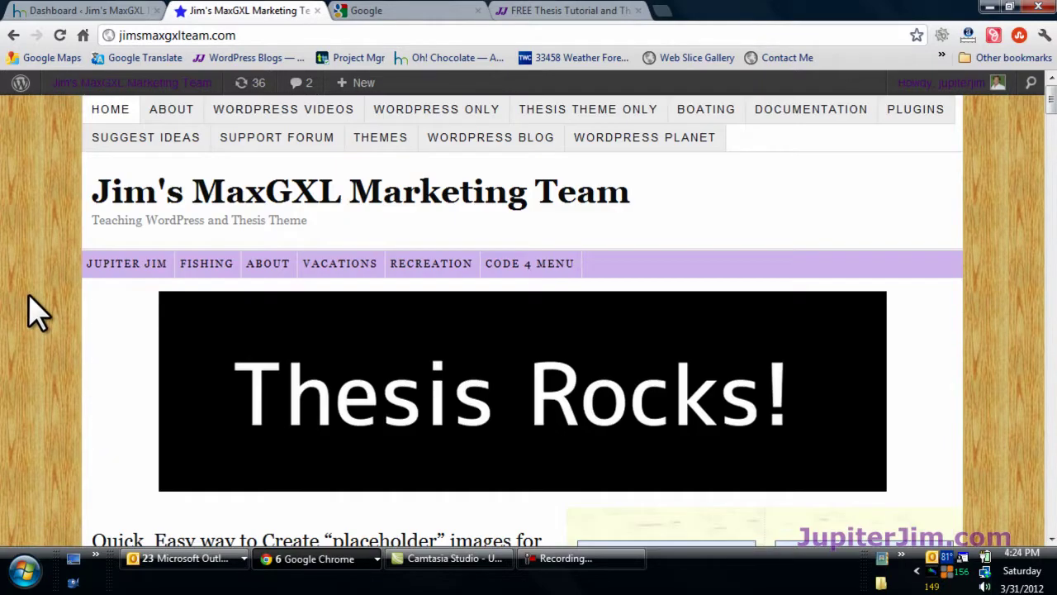
left_click(49, 12)
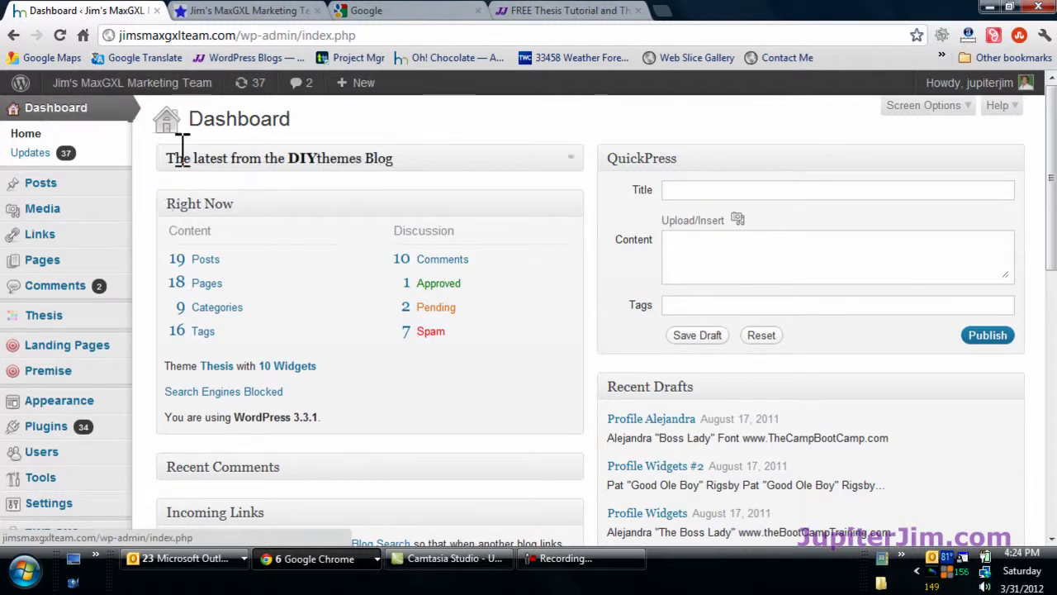
Search Google for 'analytics' using the autocomplete suggestion.
left_click(392, 15)
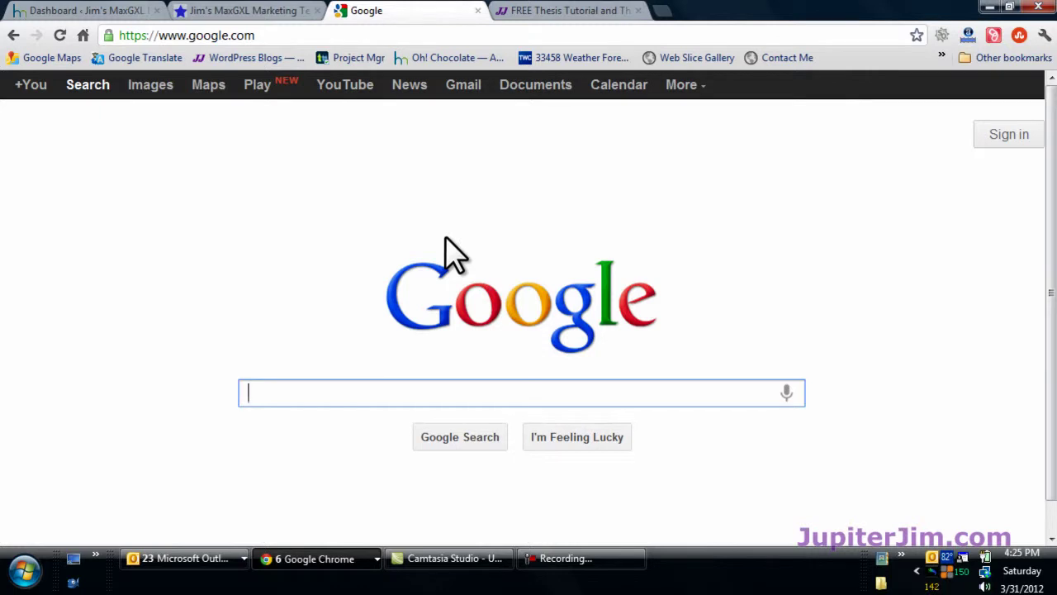
type("analyi")
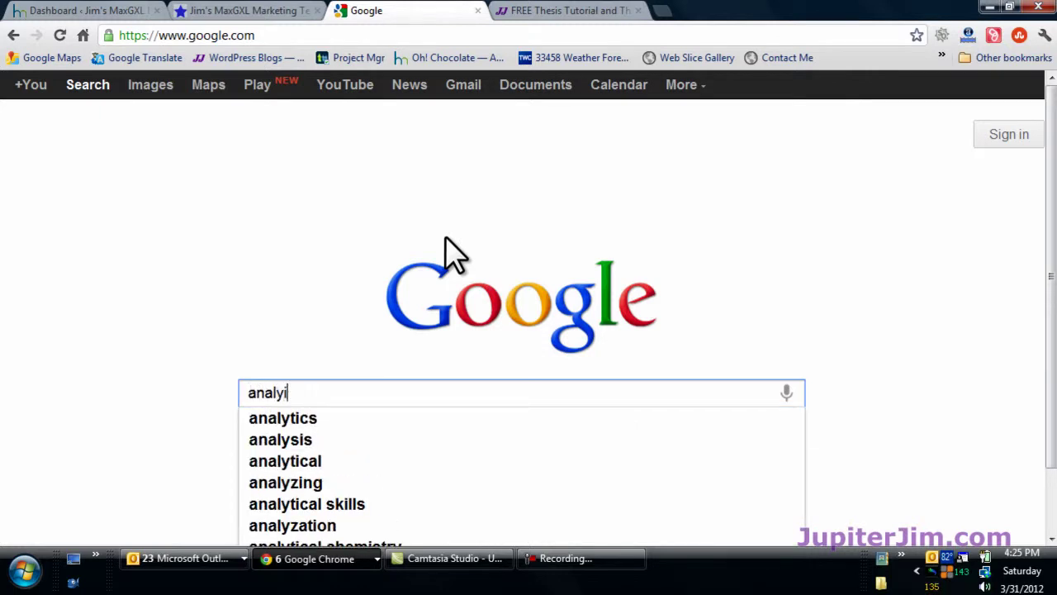
left_click(268, 418)
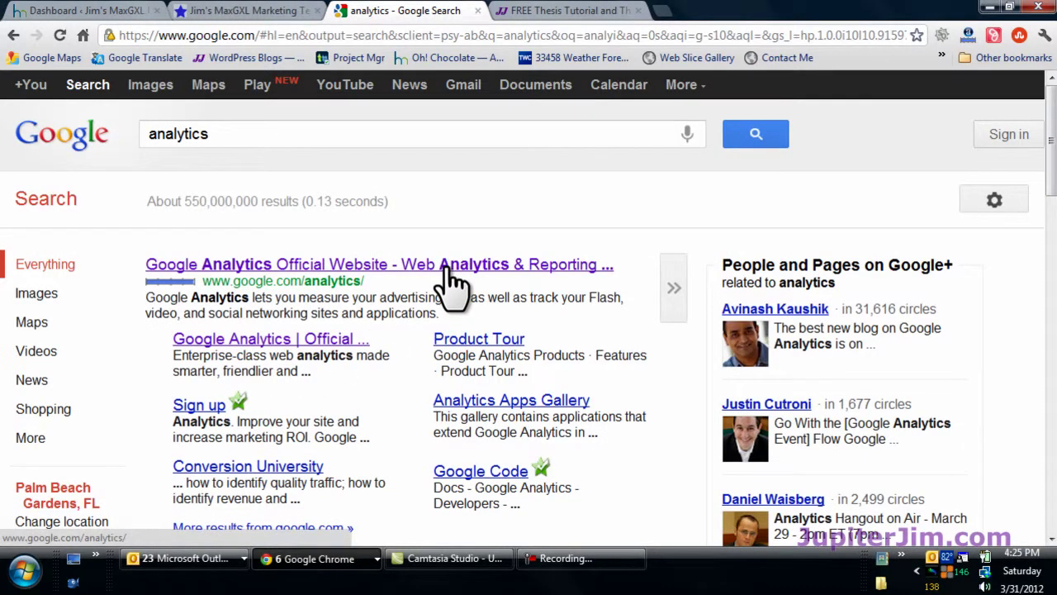
Open the 'Google Analytics Official Website' result from the search page.
left_click(334, 264)
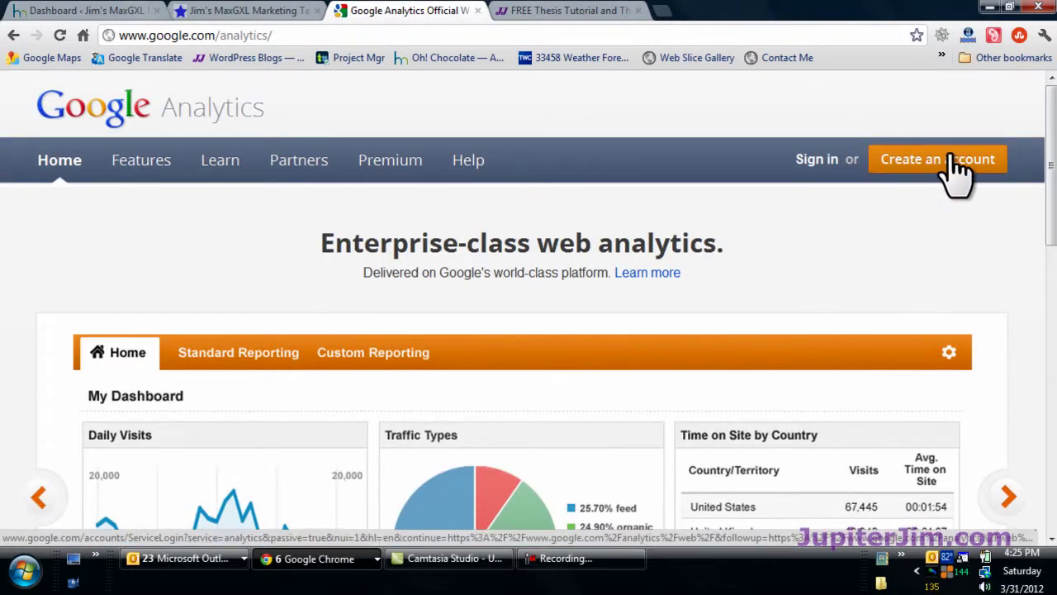
left_click_drag(1050, 166, 1054, 137)
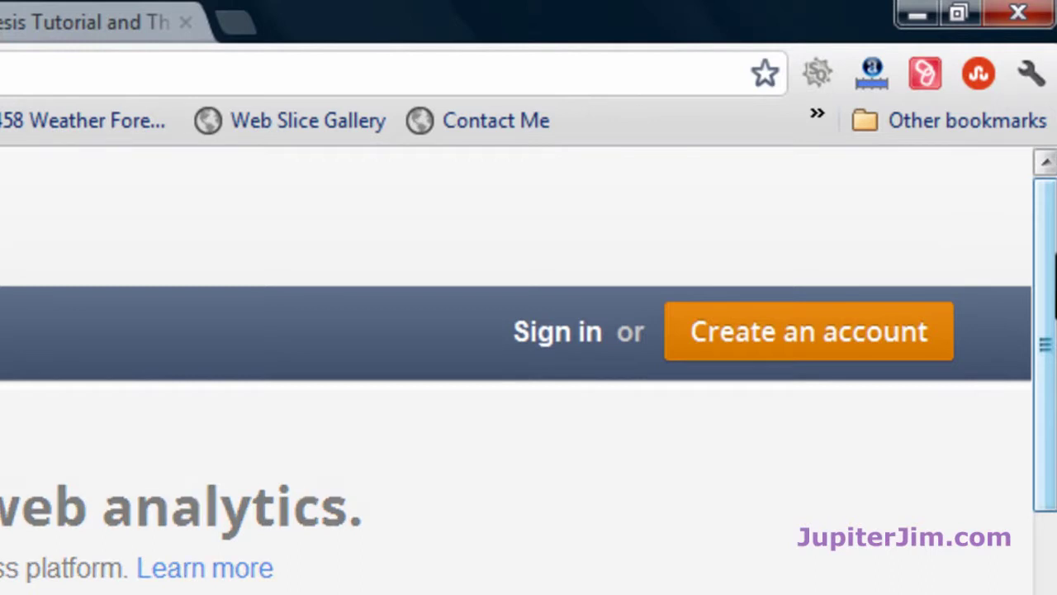
Choose 'Create an account' and sign in with the Google account's e-mail and password.
left_click(813, 327)
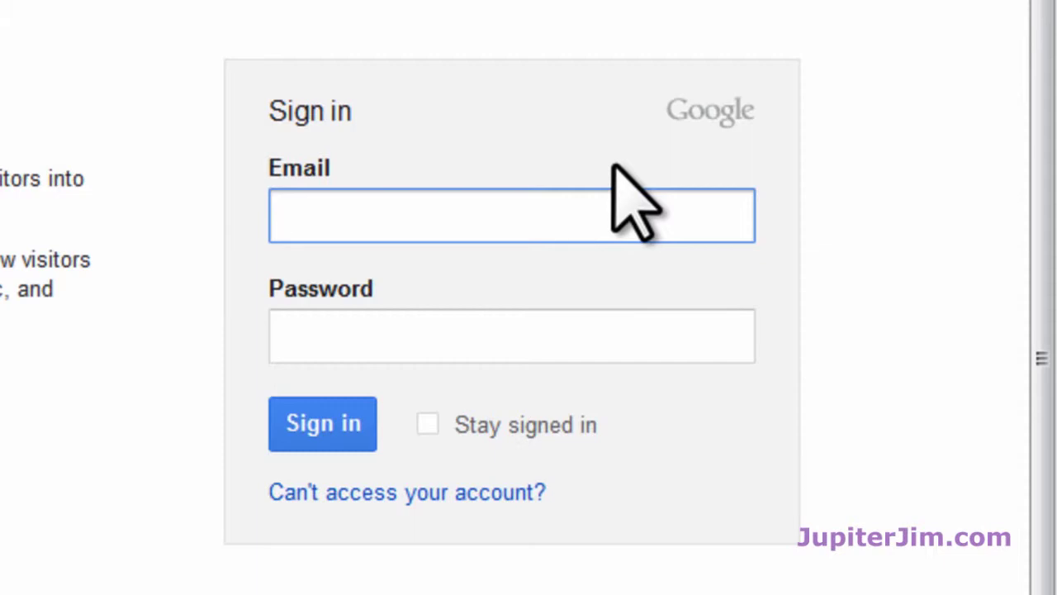
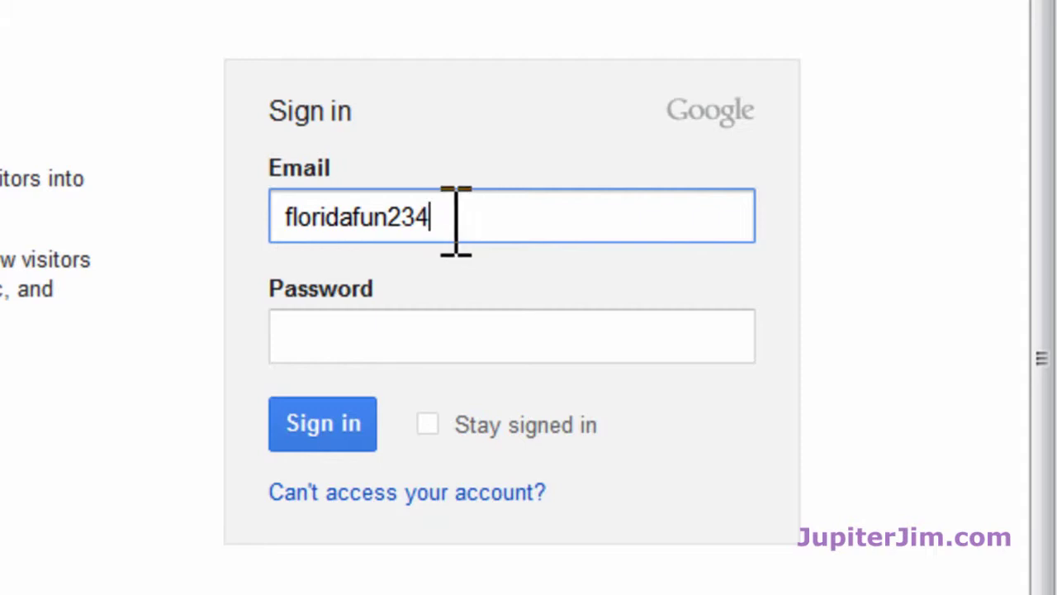
left_click(331, 347)
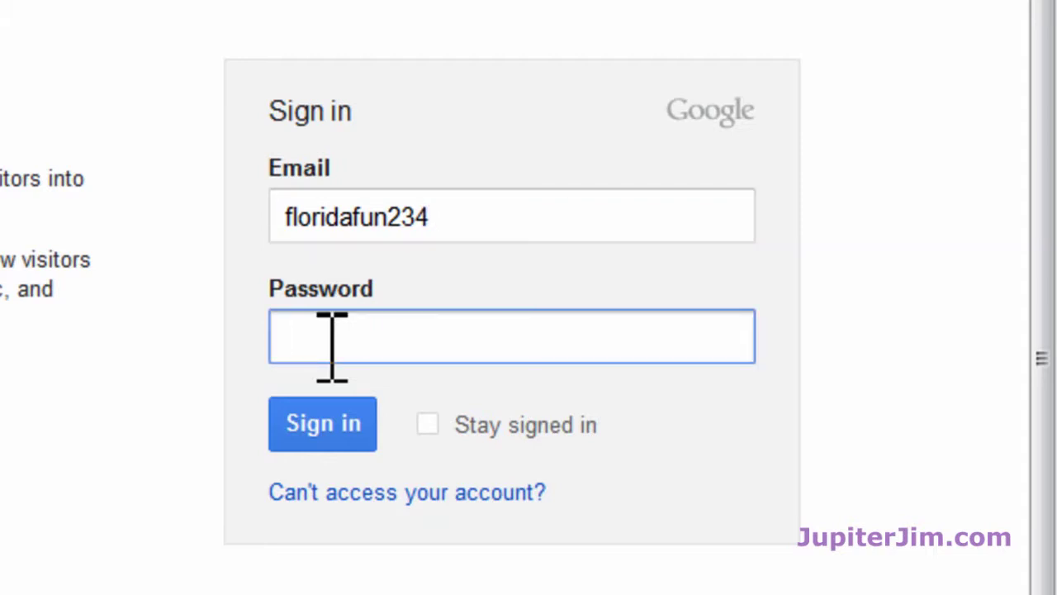
type("••••••••••")
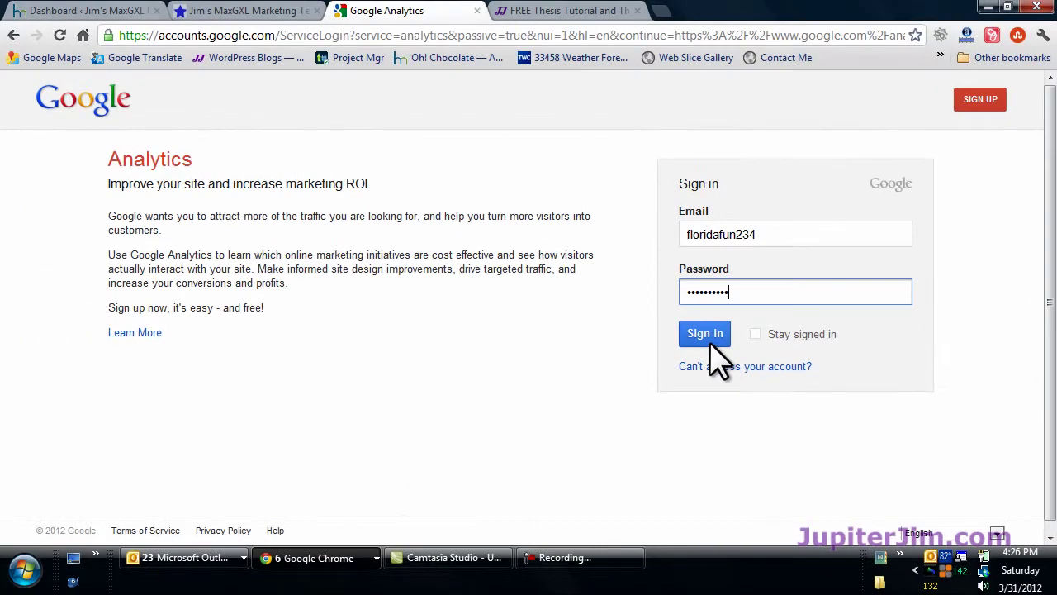
left_click(328, 433)
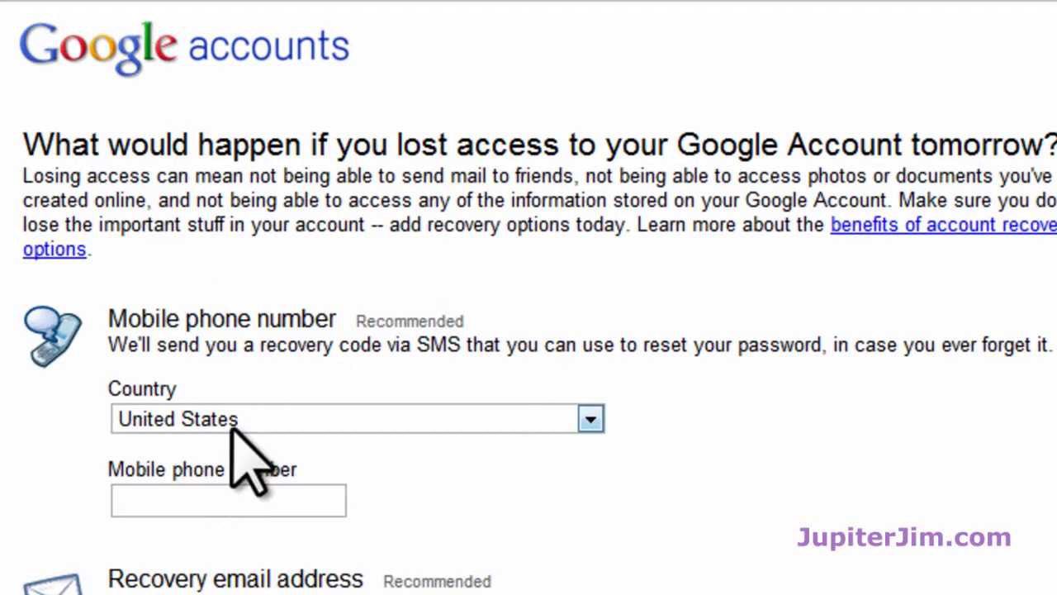
Skip the recovery phone and e-mail fields with 'Save and continue'.
scroll(234, 429, "down", 1)
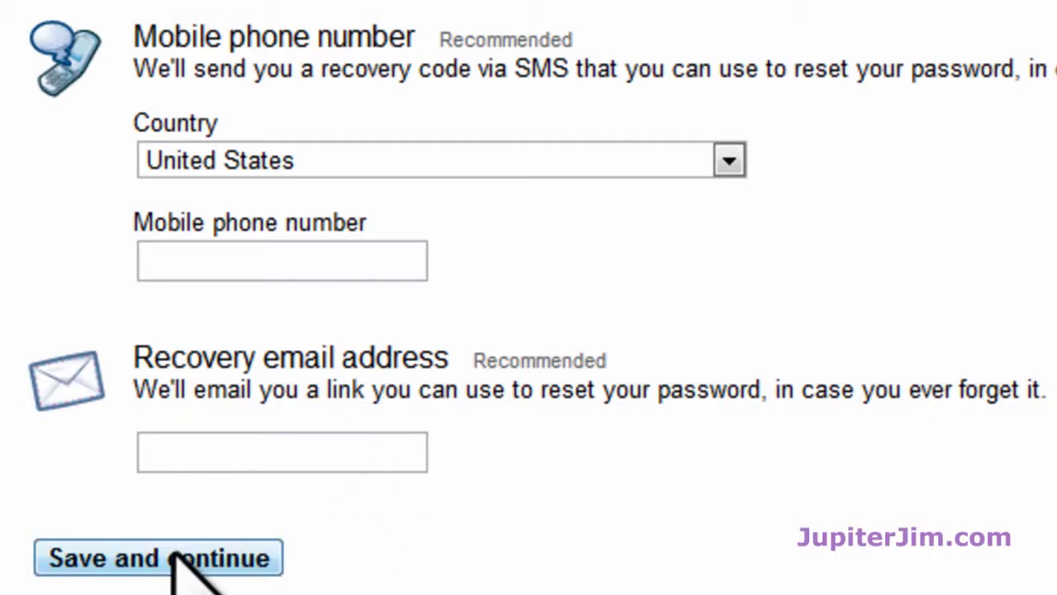
left_click(173, 555)
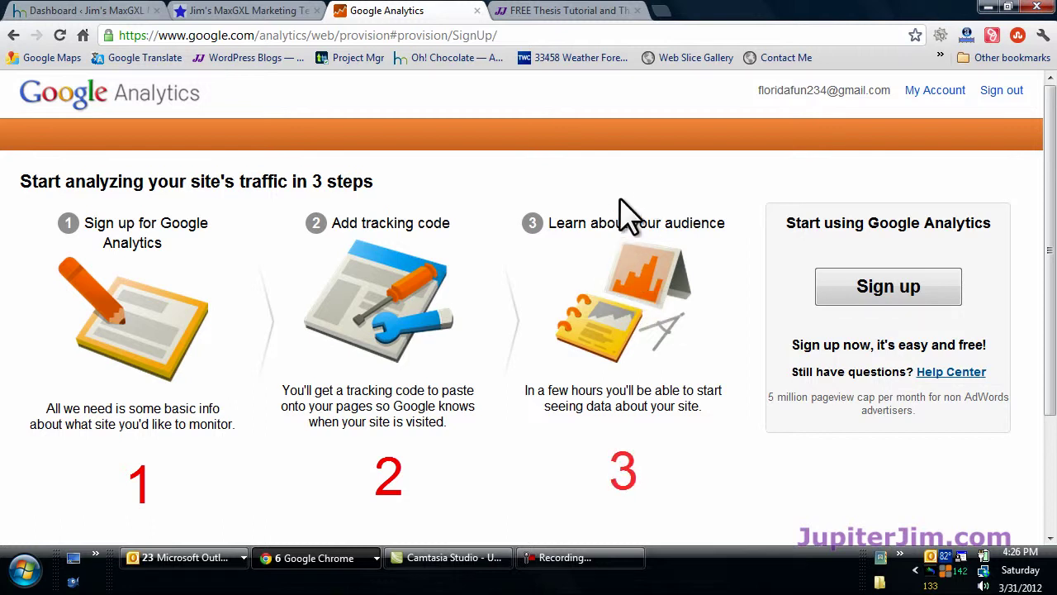
Start the Analytics sign-up and enter 'Jim's Max GXL Team Demo Blog' as the Account Name.
left_click(904, 293)
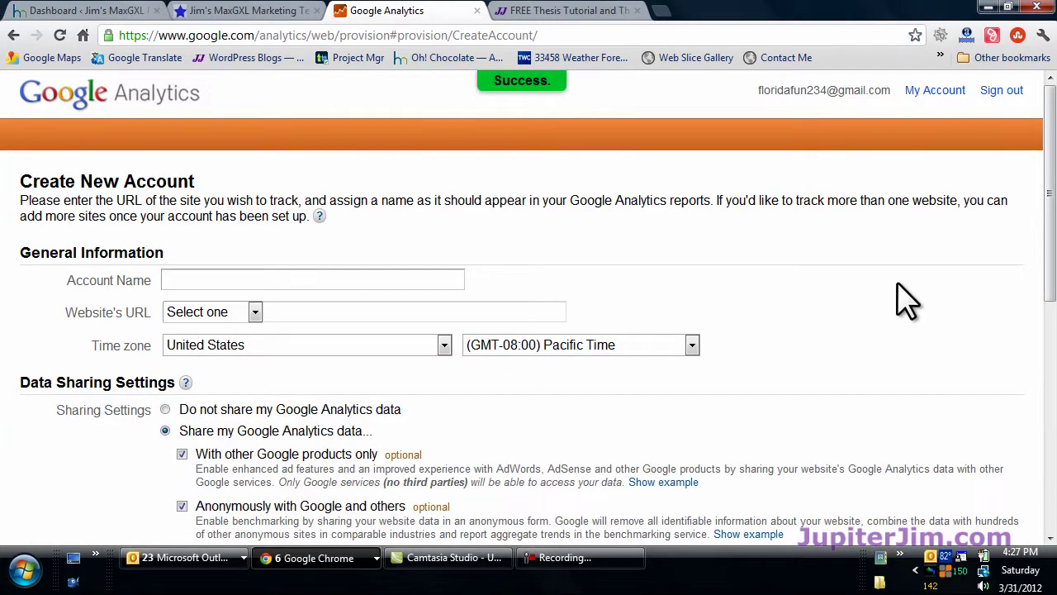
scroll(899, 285, "down", 1)
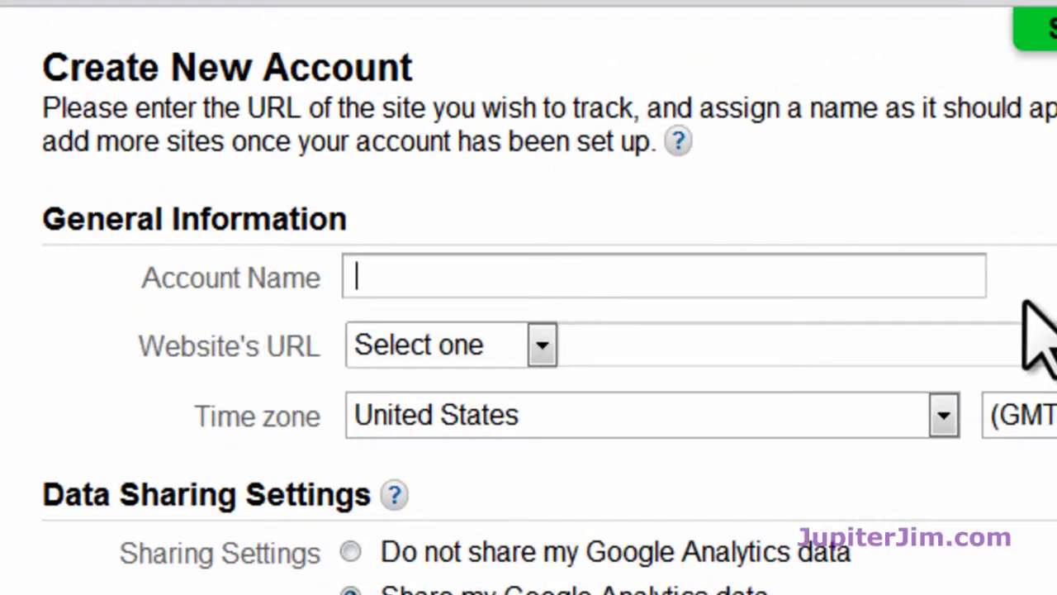
type("J")
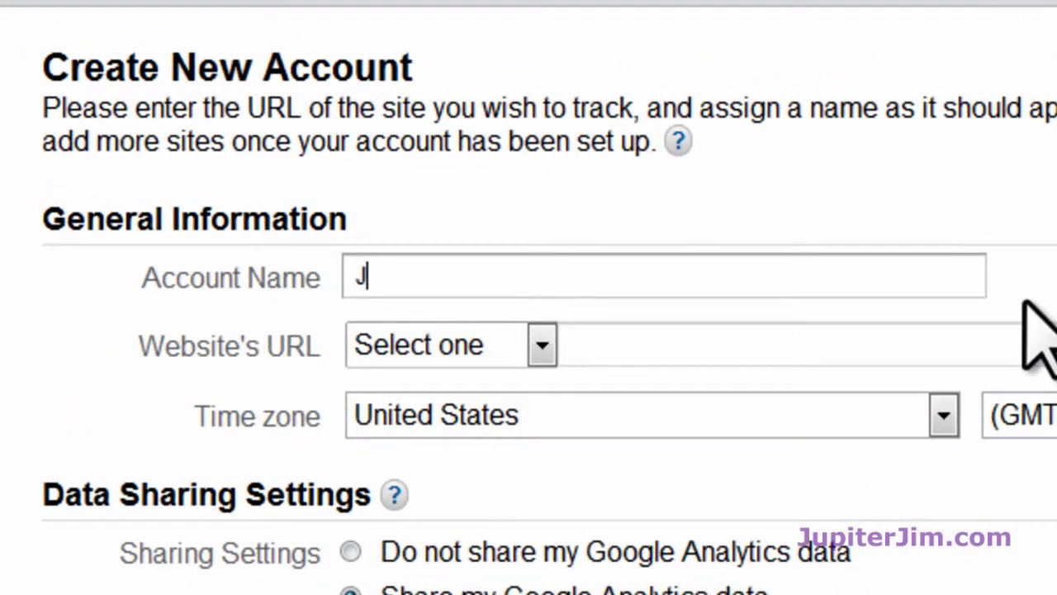
type("im's Max ")
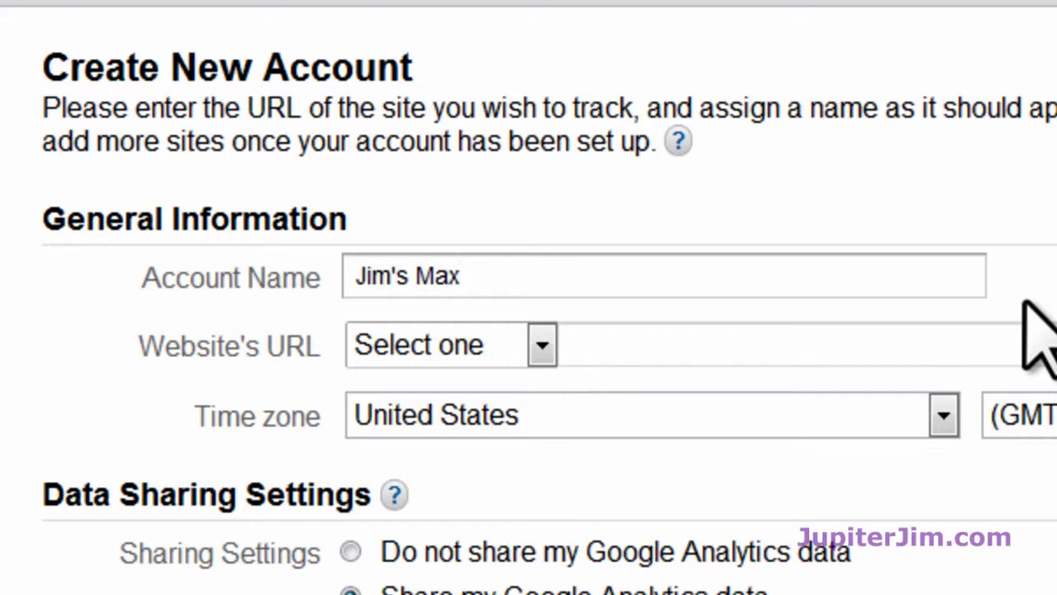
type("GXL Ta")
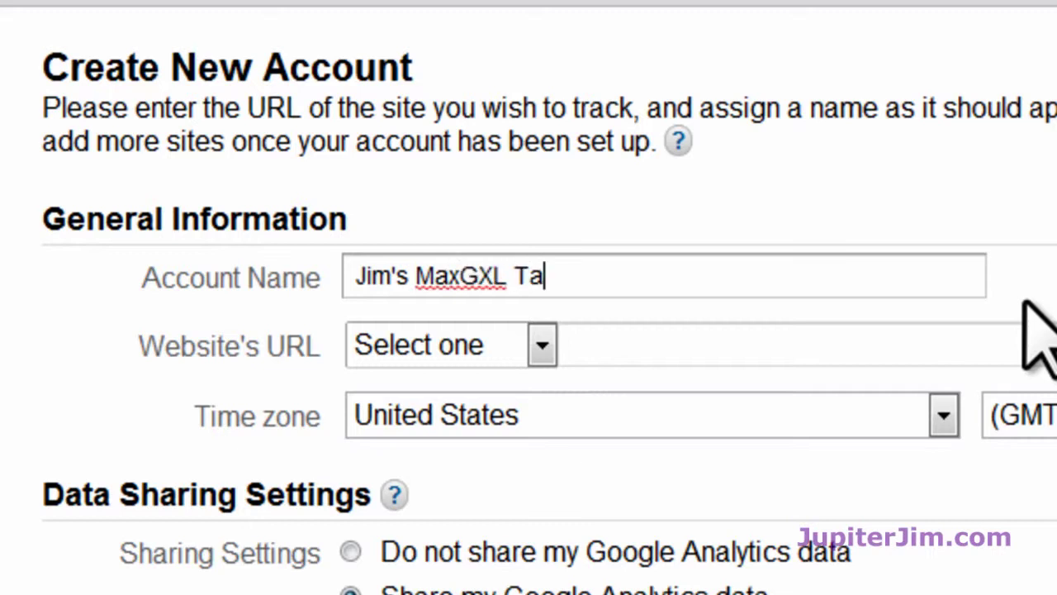
key("BackSpace")
type("eam ")
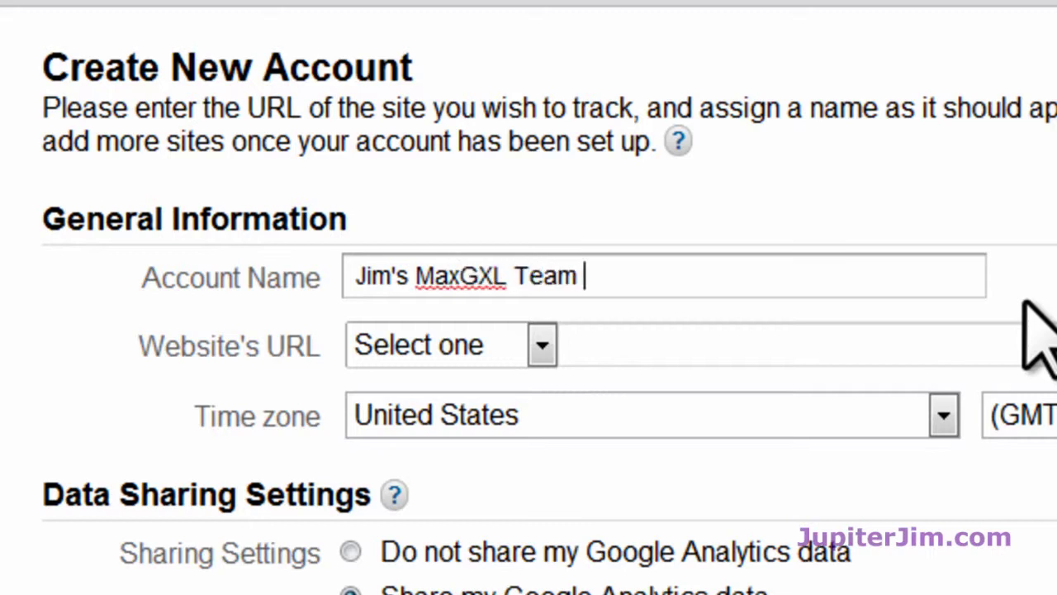
type("Demo B")
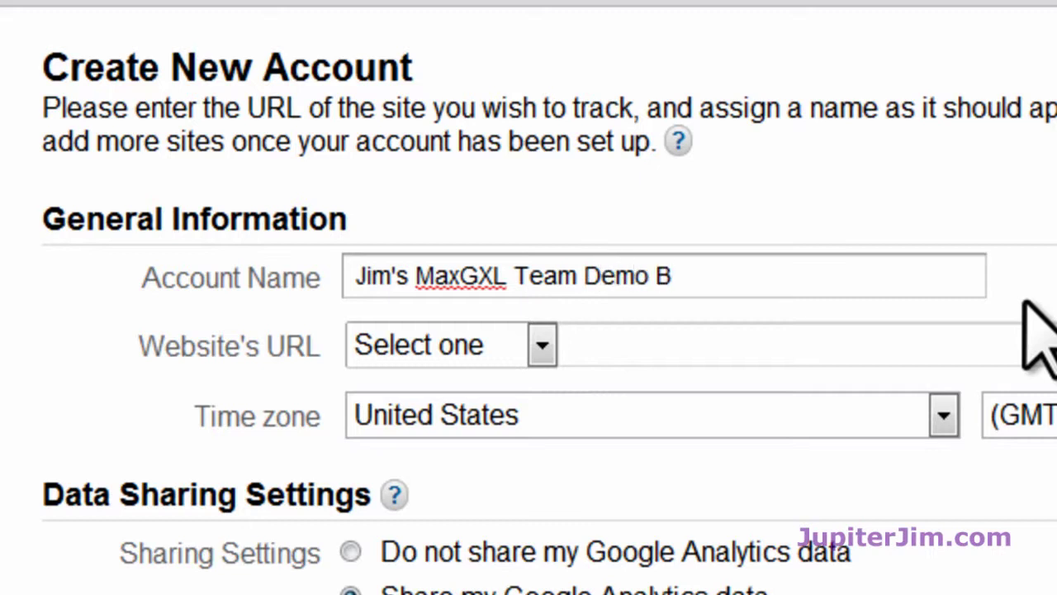
type("log")
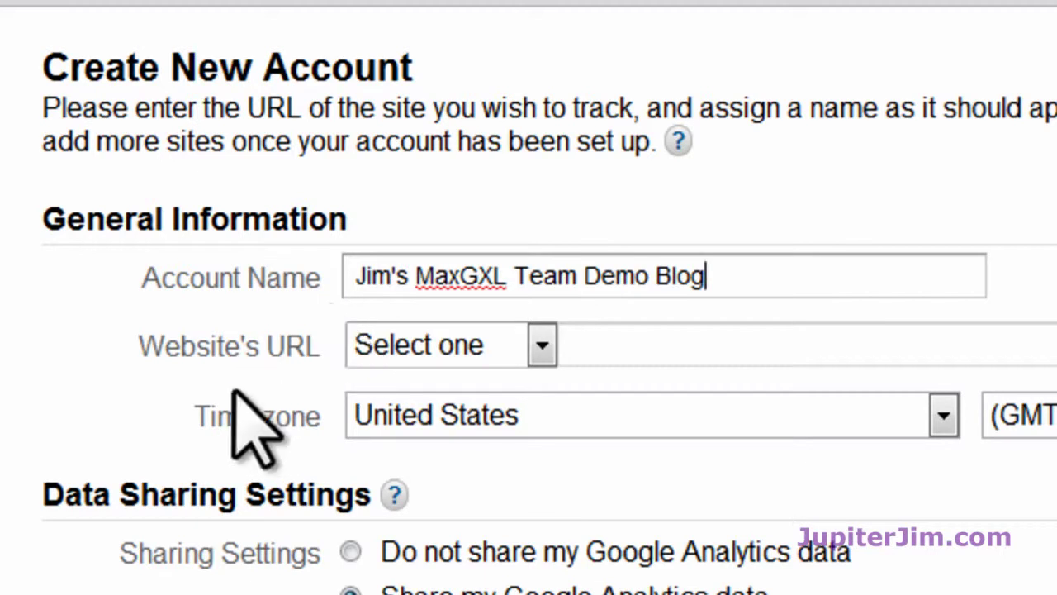
left_click(628, 387)
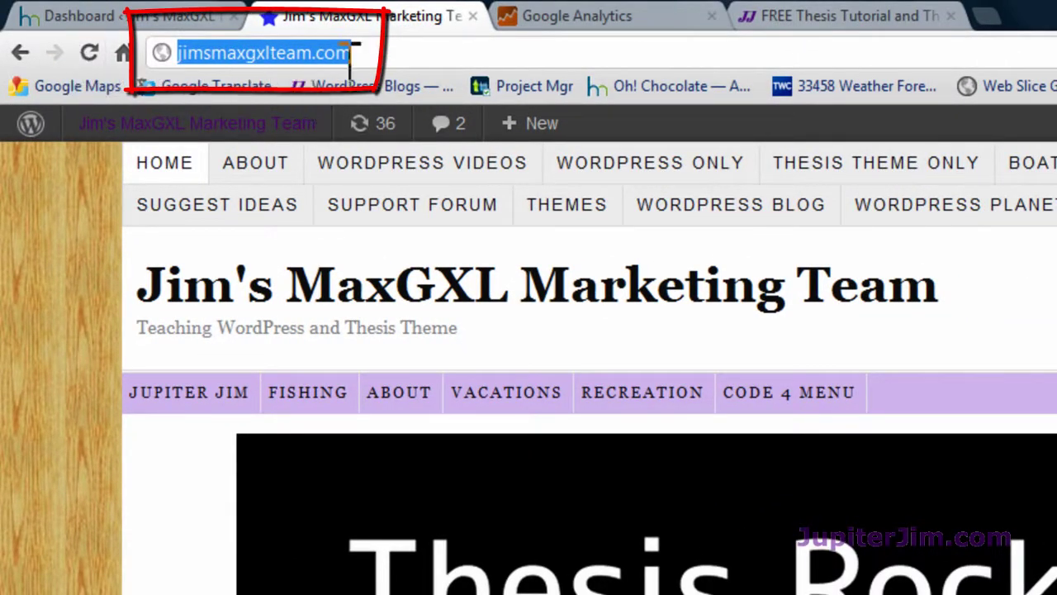
left_click(621, 20)
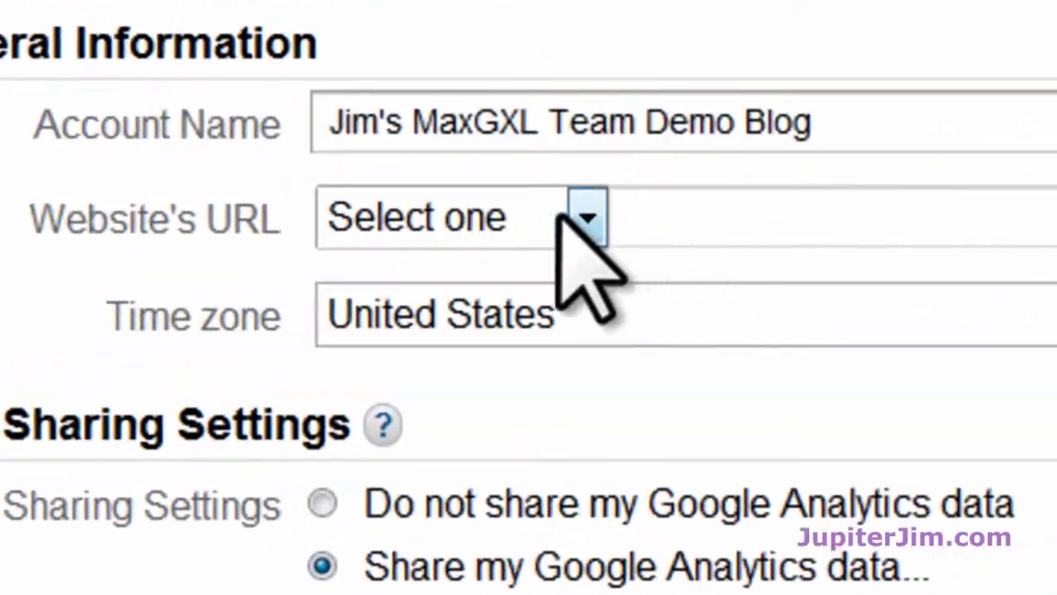
left_click(447, 223)
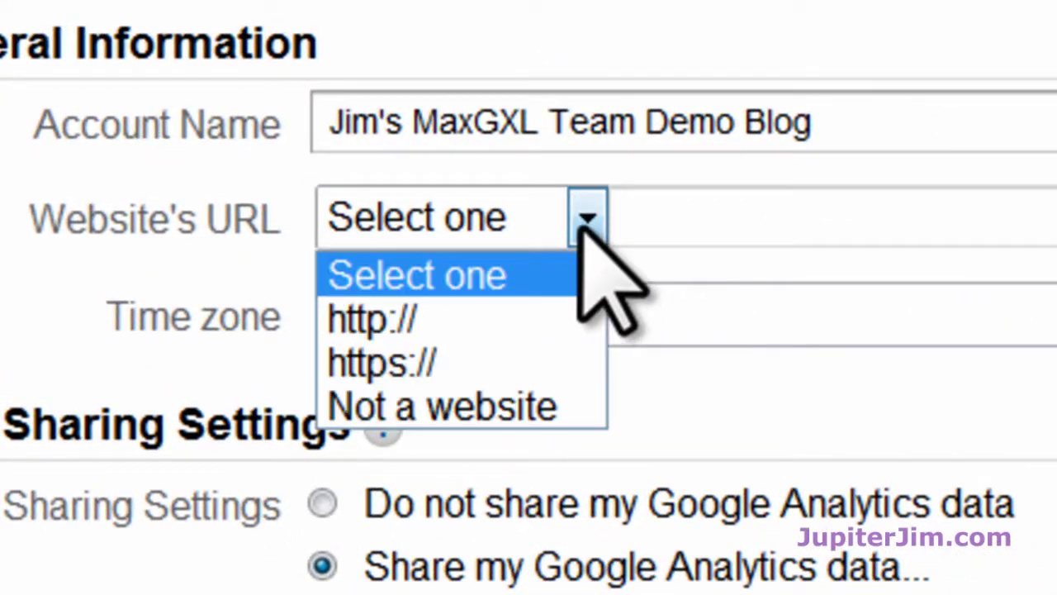
left_click(567, 311)
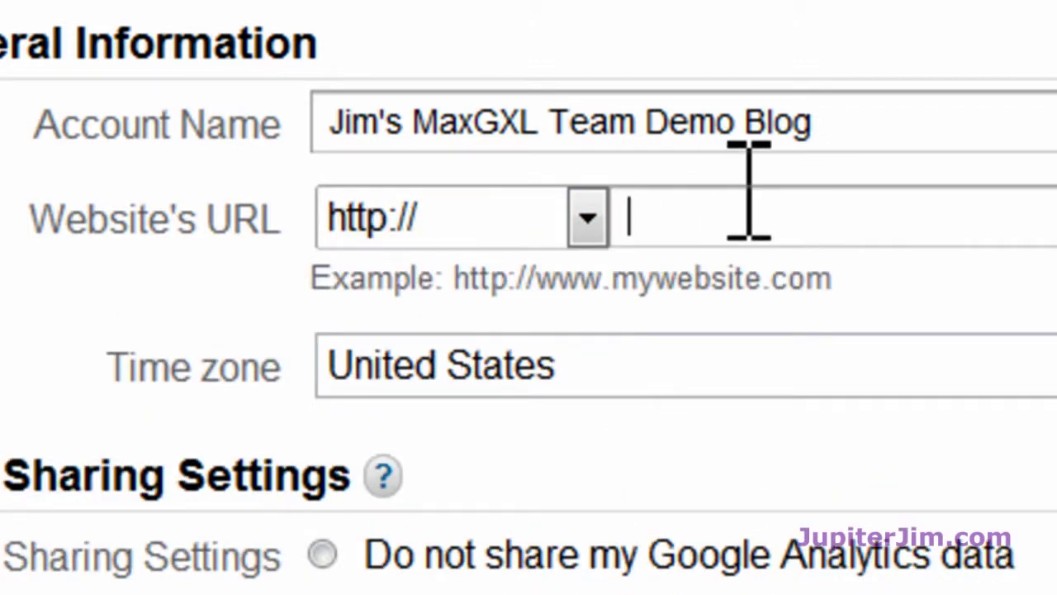
type("http://jimsmaxgxlteam.com/")
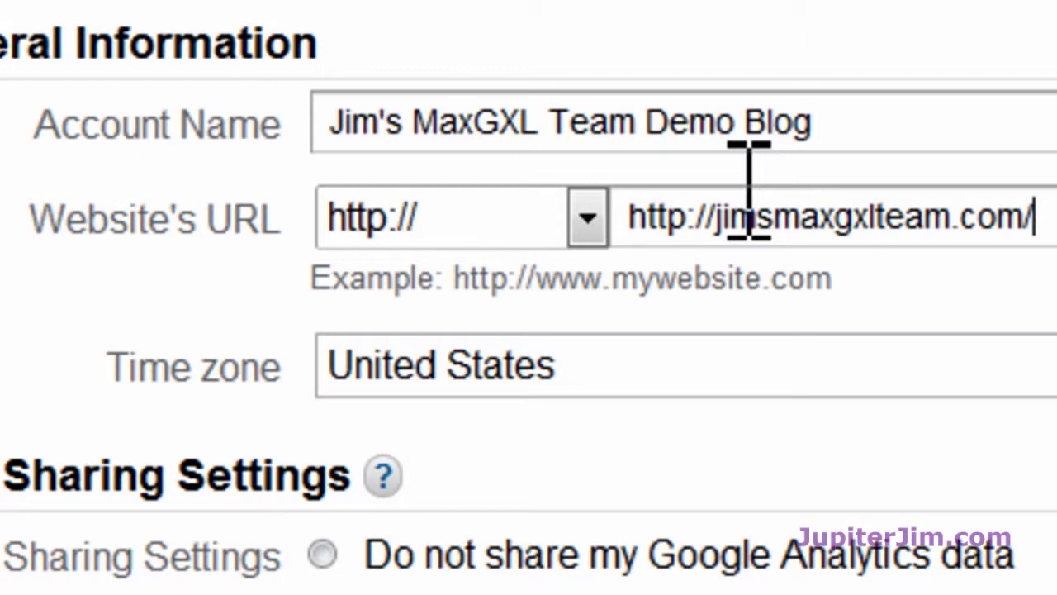
left_click_drag(714, 216, 632, 220)
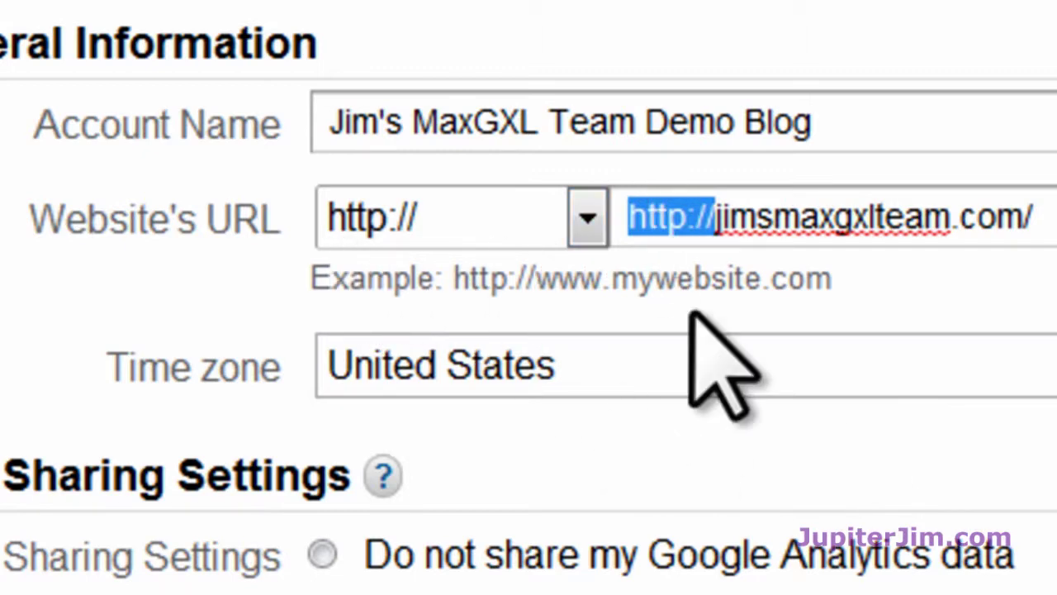
key("BackSpace")
left_click(1018, 234)
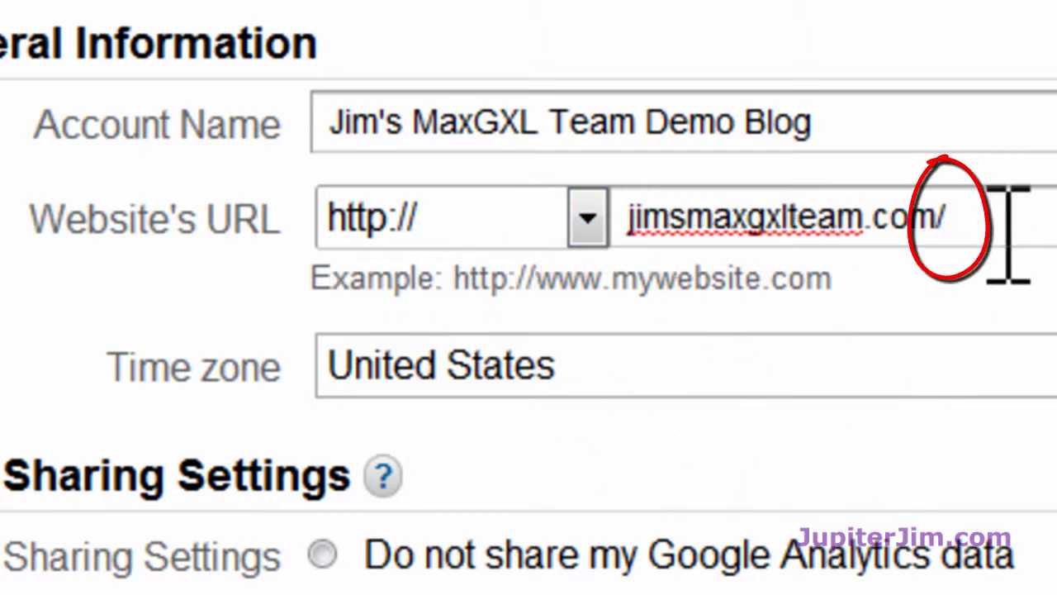
key("BackSpace")
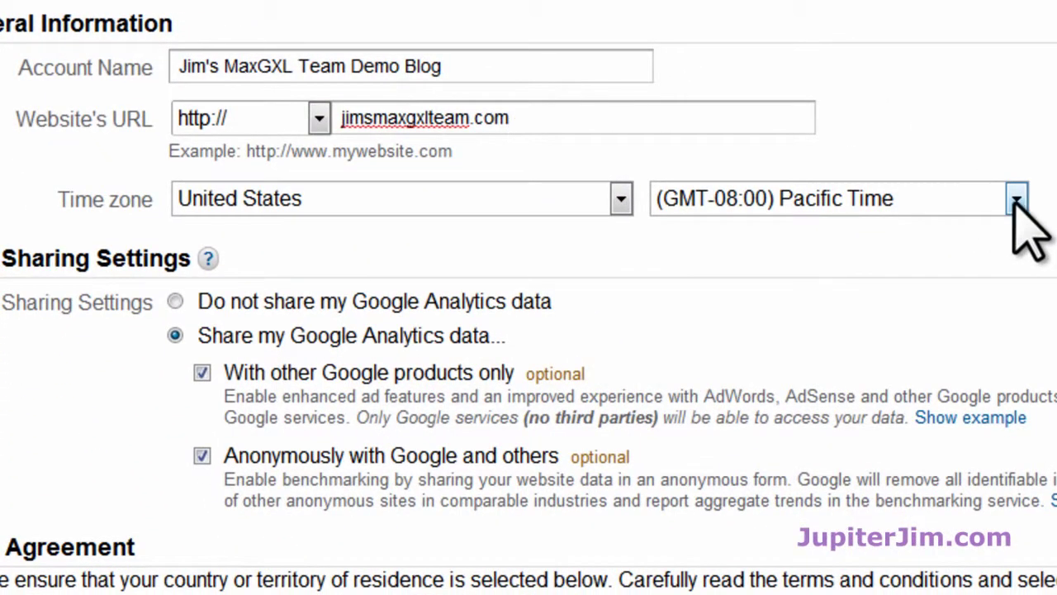
Set the time zone to (GMT-05:00) Eastern Time and accept the terms and conditions.
left_click(1017, 201)
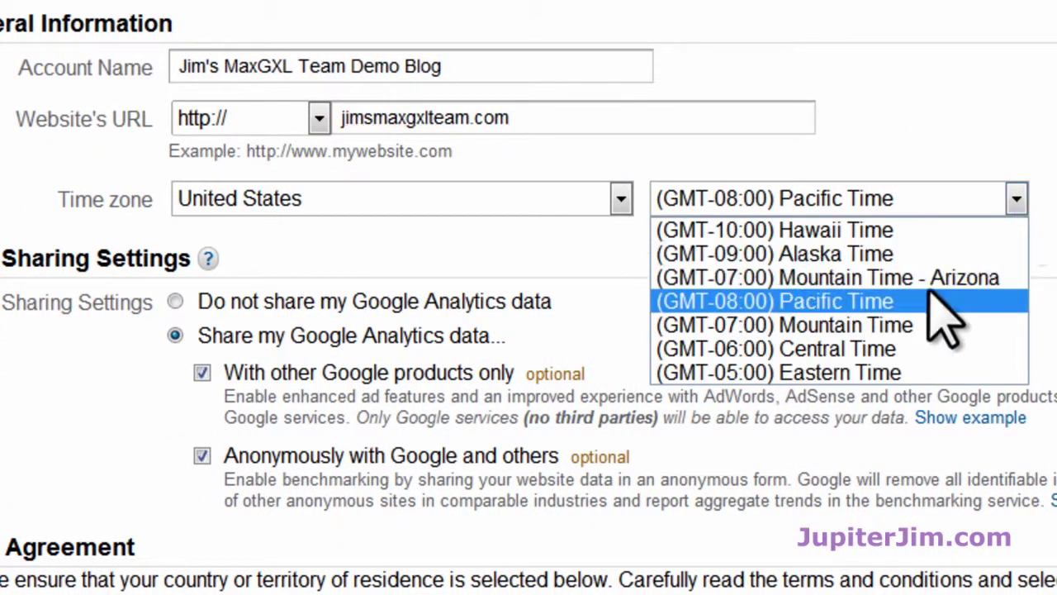
left_click(838, 371)
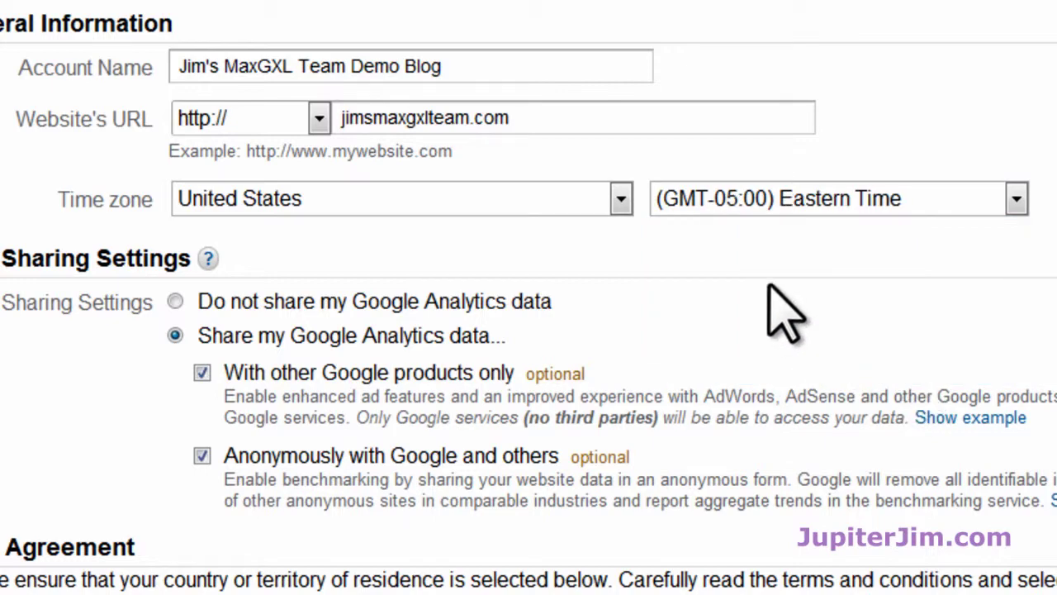
scroll(779, 303, "down", 3)
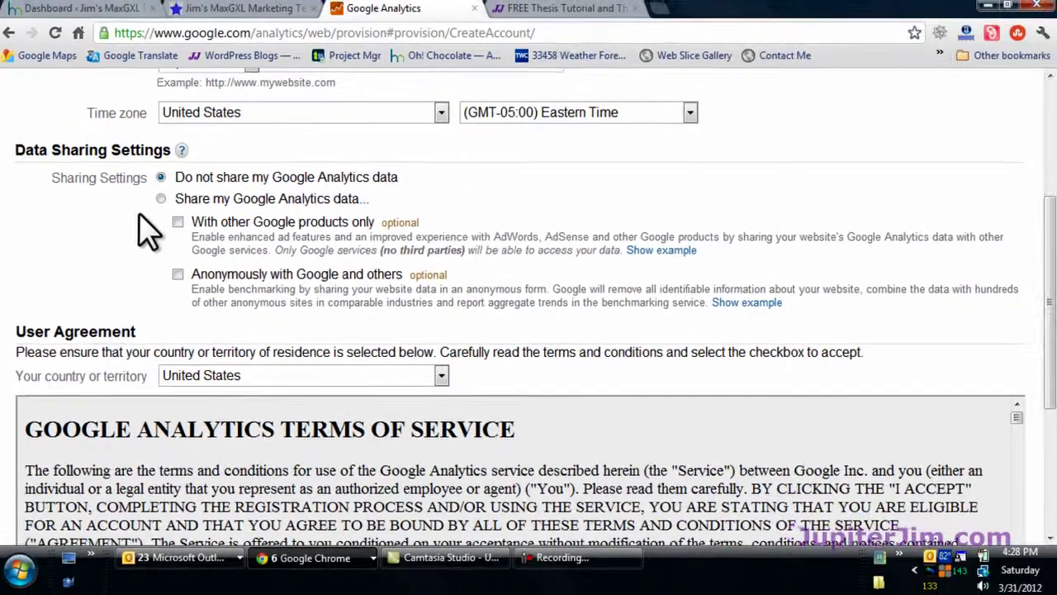
scroll(149, 232, "down", 1)
scroll(140, 375, "down", 2)
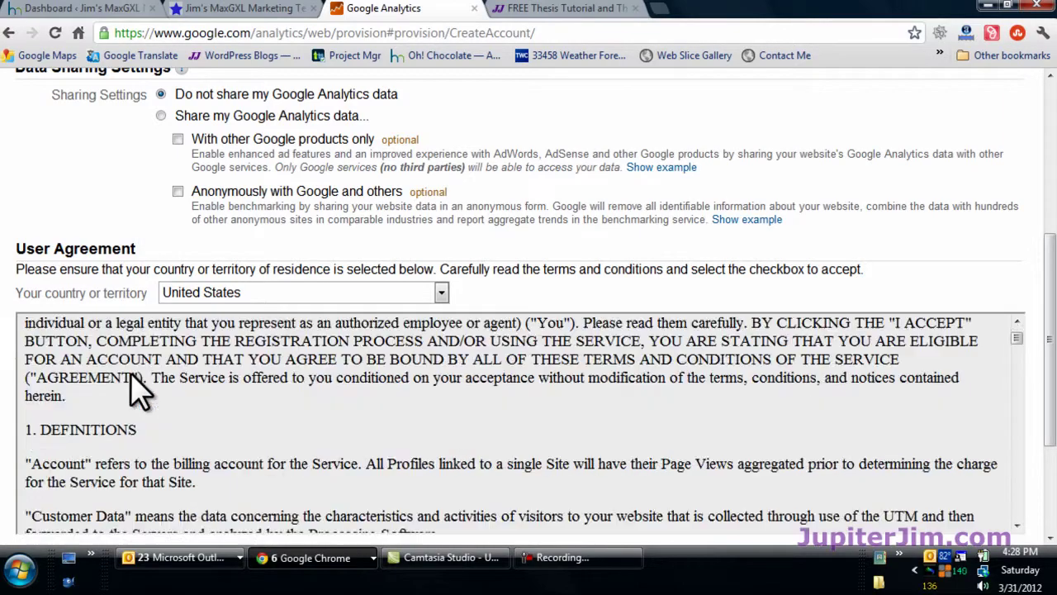
scroll(1028, 233, "down", 2)
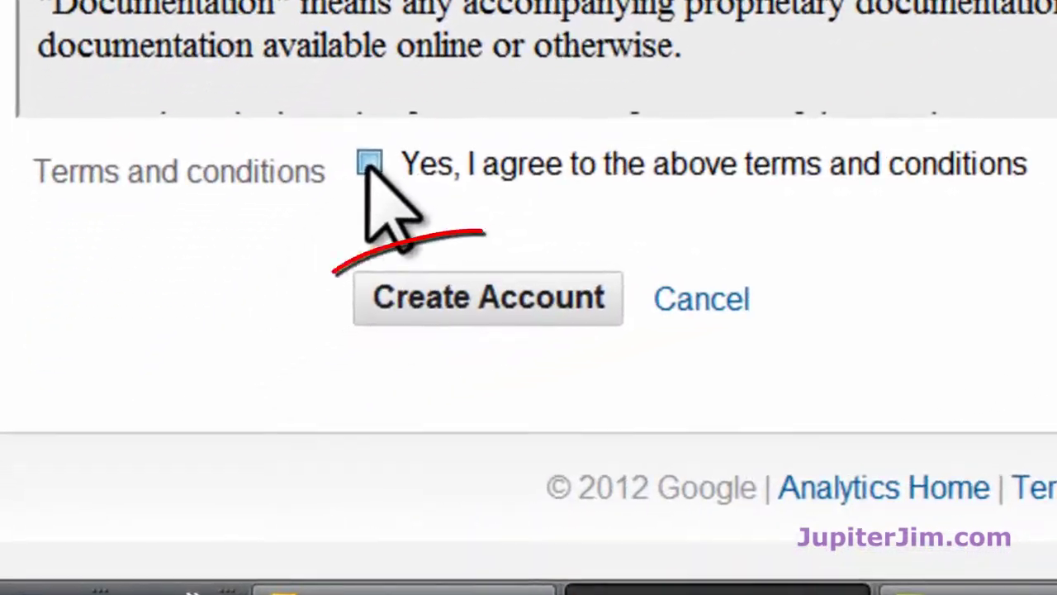
left_click(165, 369)
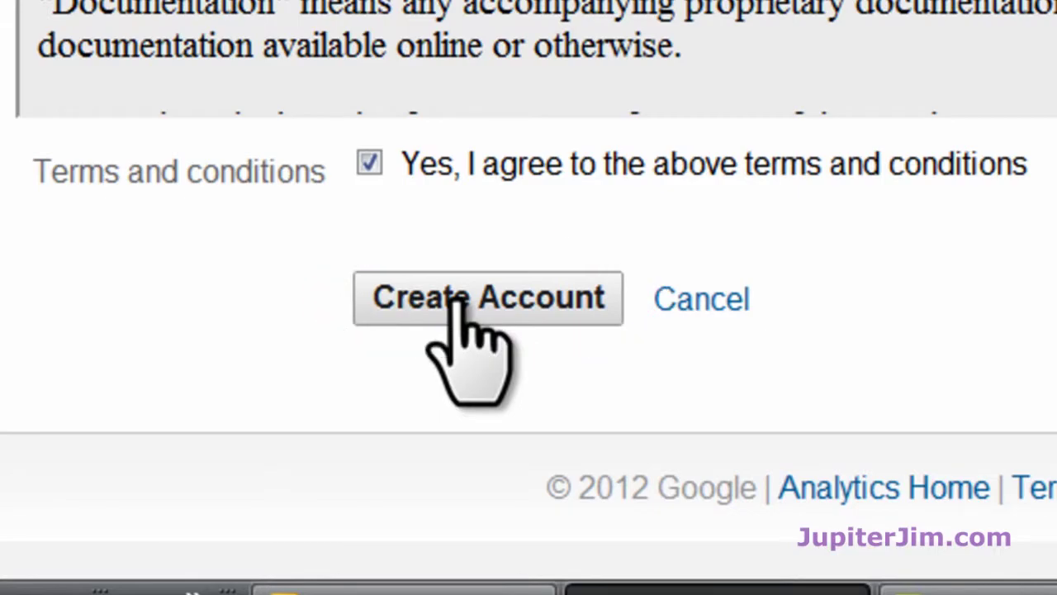
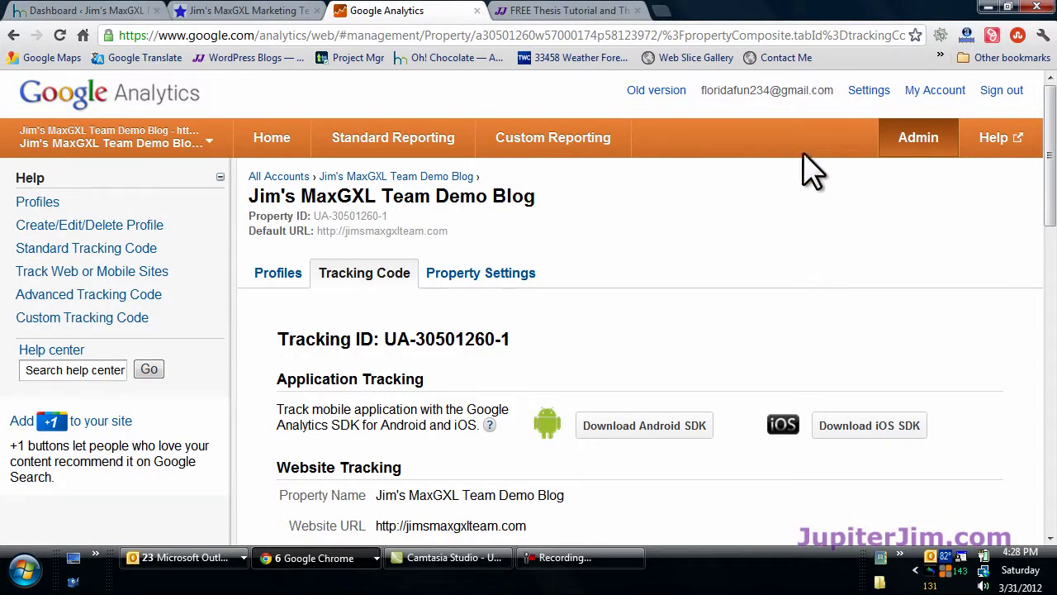
Scroll to the UA-30501260-1 tracking snippet and select the entire code box.
scroll(780, 175, "down", 1)
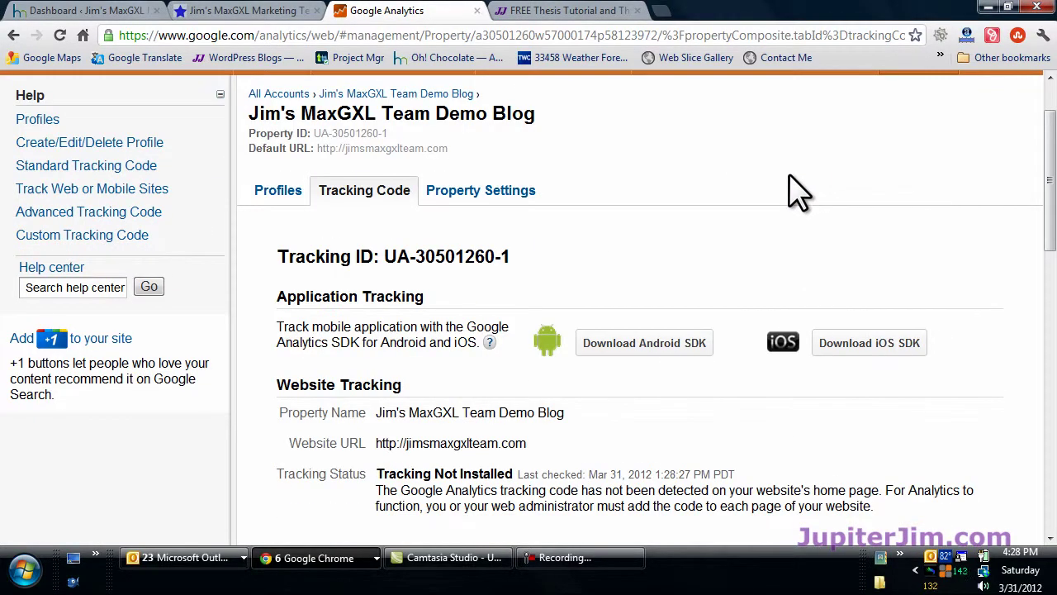
scroll(797, 198, "down", 1)
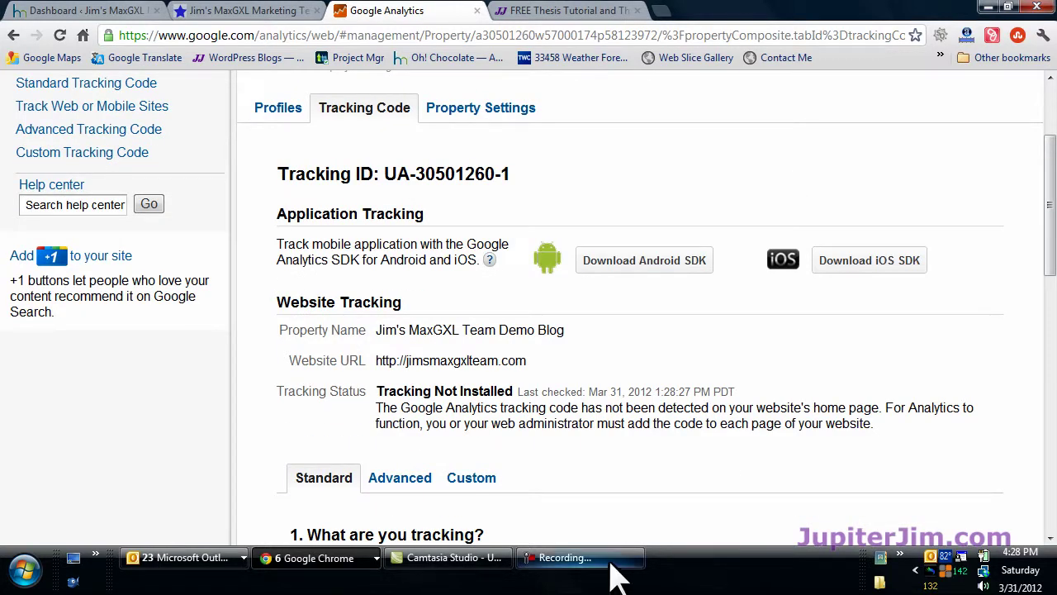
scroll(682, 394, "down", 2)
scroll(552, 301, "down", 7)
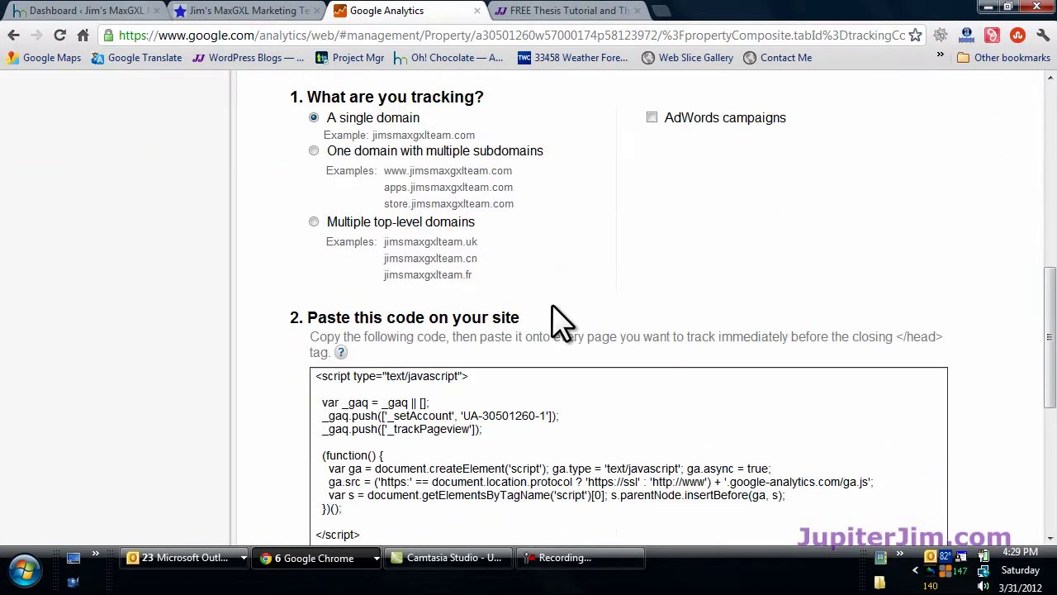
scroll(554, 318, "up", 10)
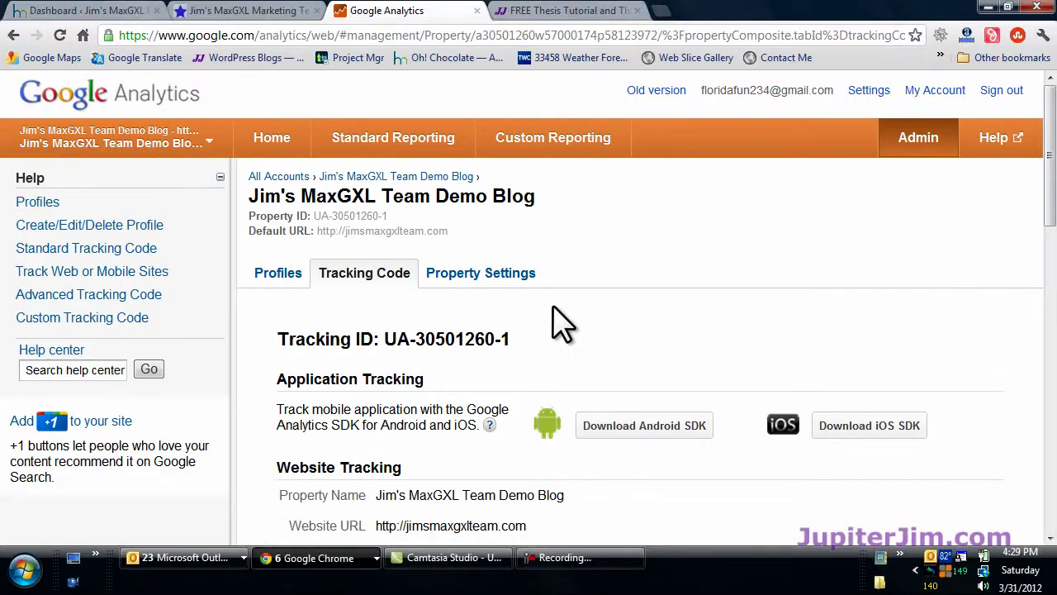
scroll(554, 319, "down", 2)
scroll(562, 322, "down", 2)
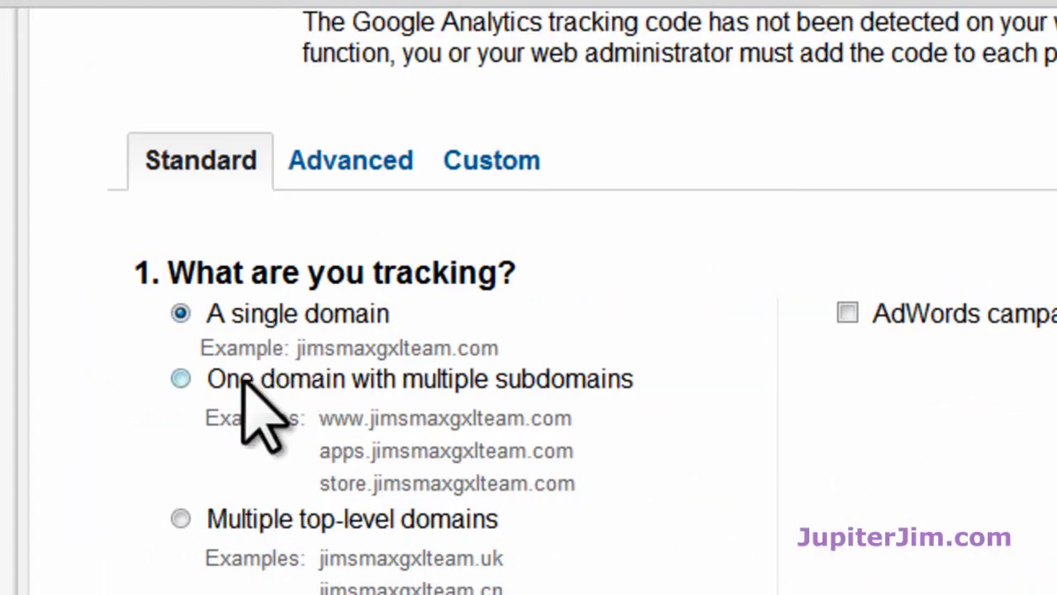
scroll(11, 484, "down", 5)
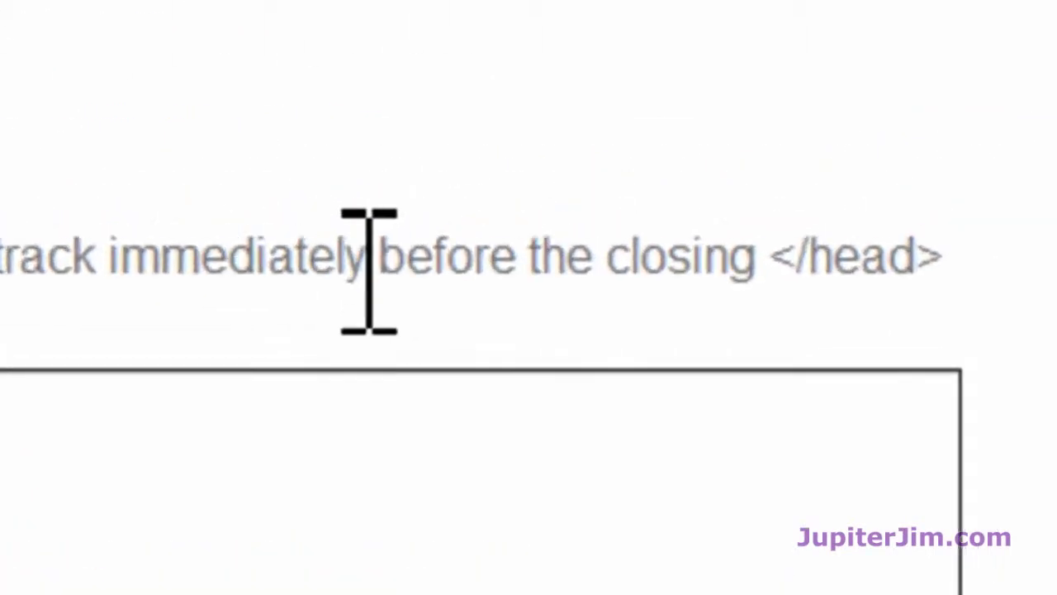
mouse_move(768, 256)
left_mouse_down()
mouse_move(821, 243)
mouse_move(979, 243)
left_mouse_up()
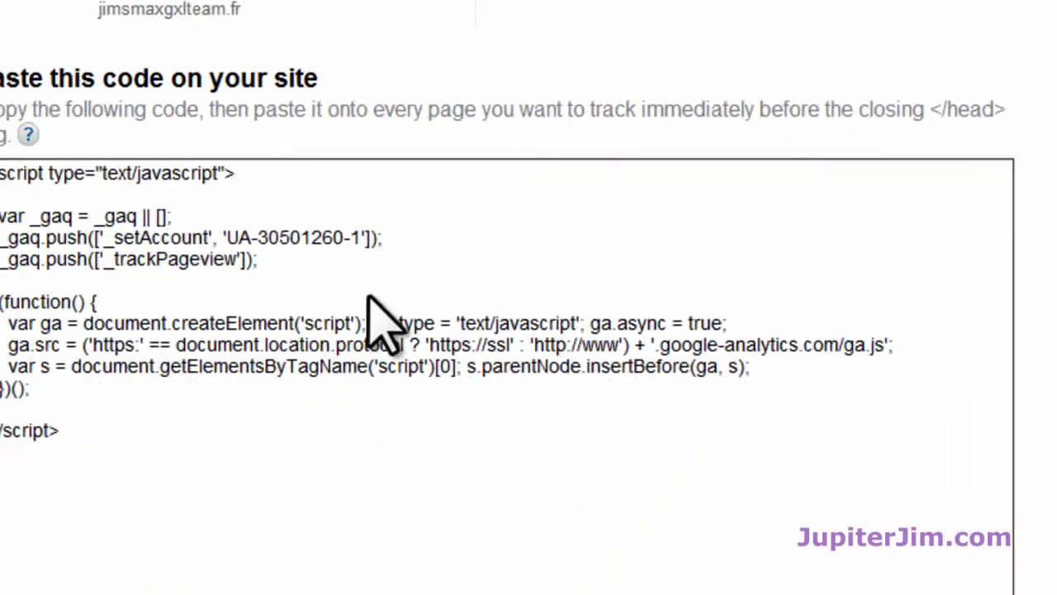
left_click(316, 280)
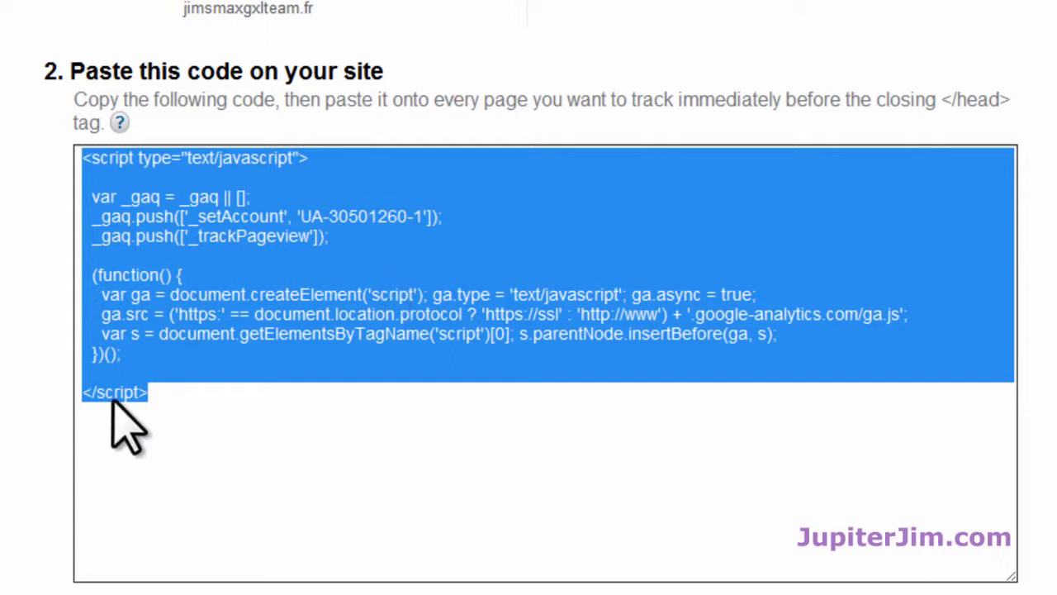
Go to the WordPress Dashboard and open Thesis > Site Options from the sidebar.
left_click(21, 403)
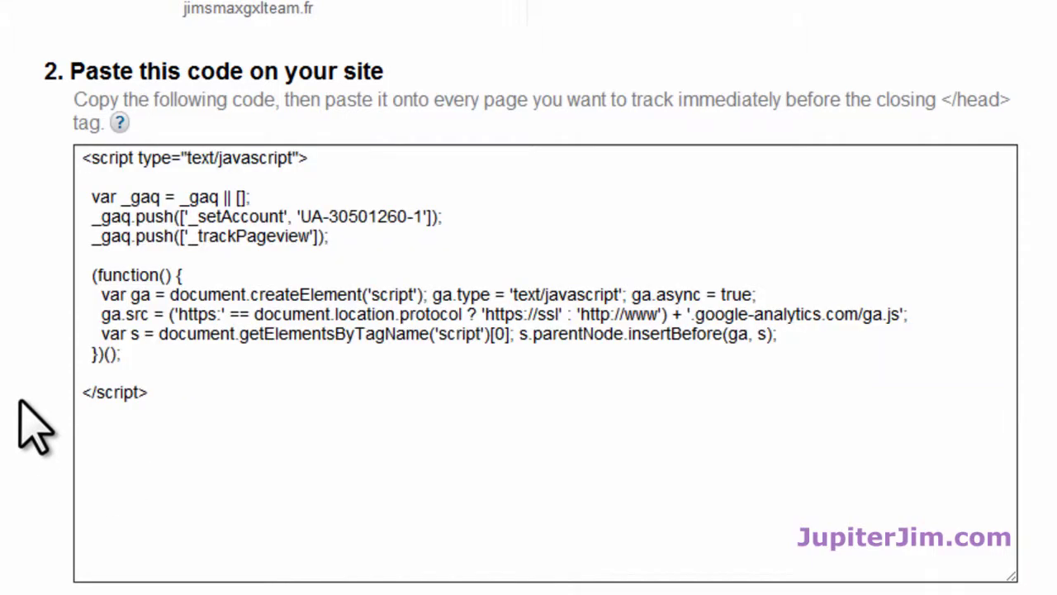
left_click(220, 10)
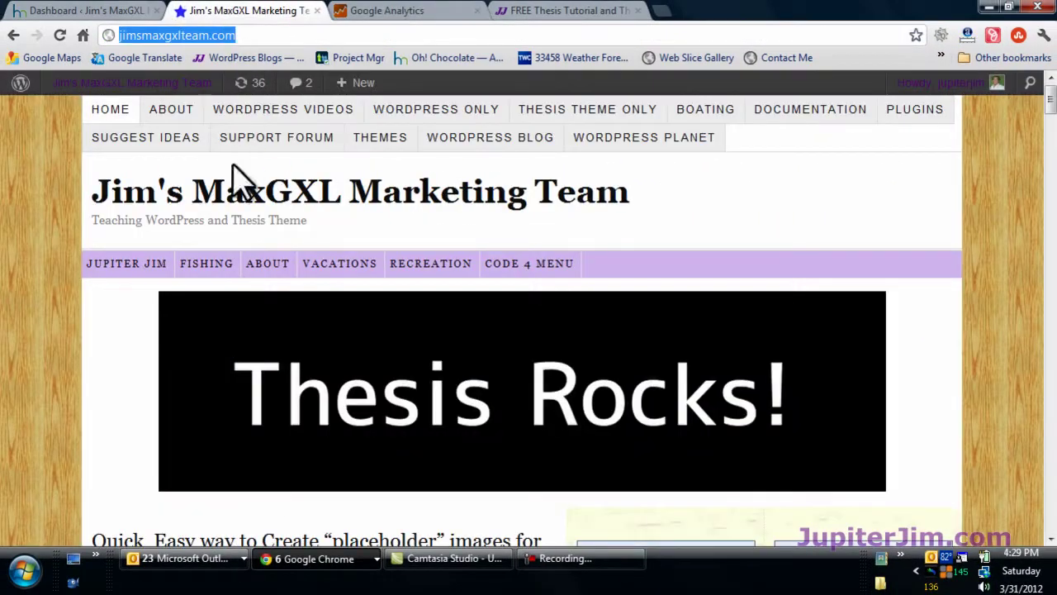
scroll(141, 341, "down", 5)
scroll(142, 273, "up", 4)
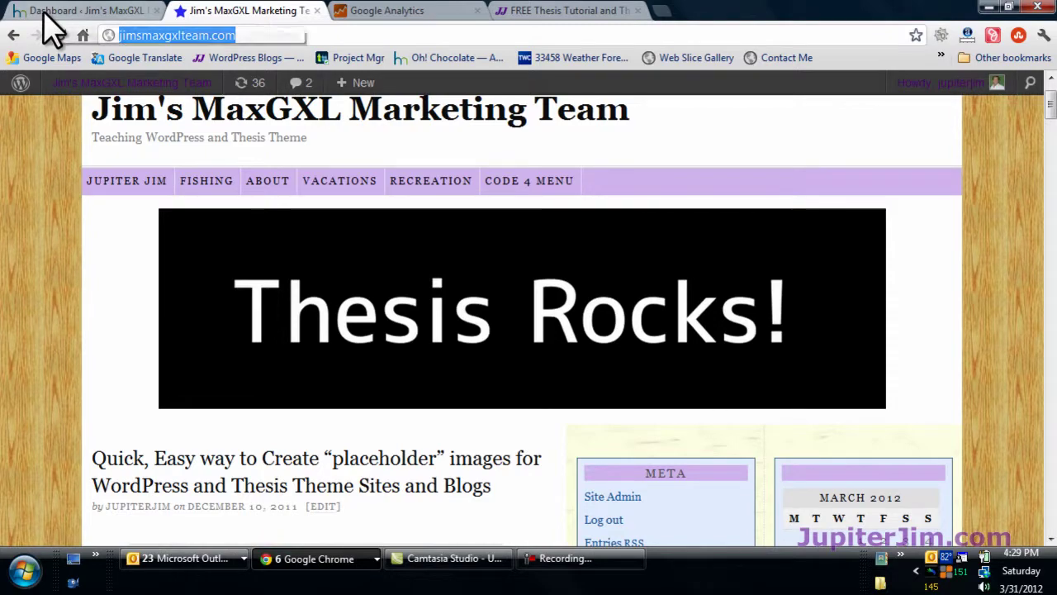
left_click(46, 12)
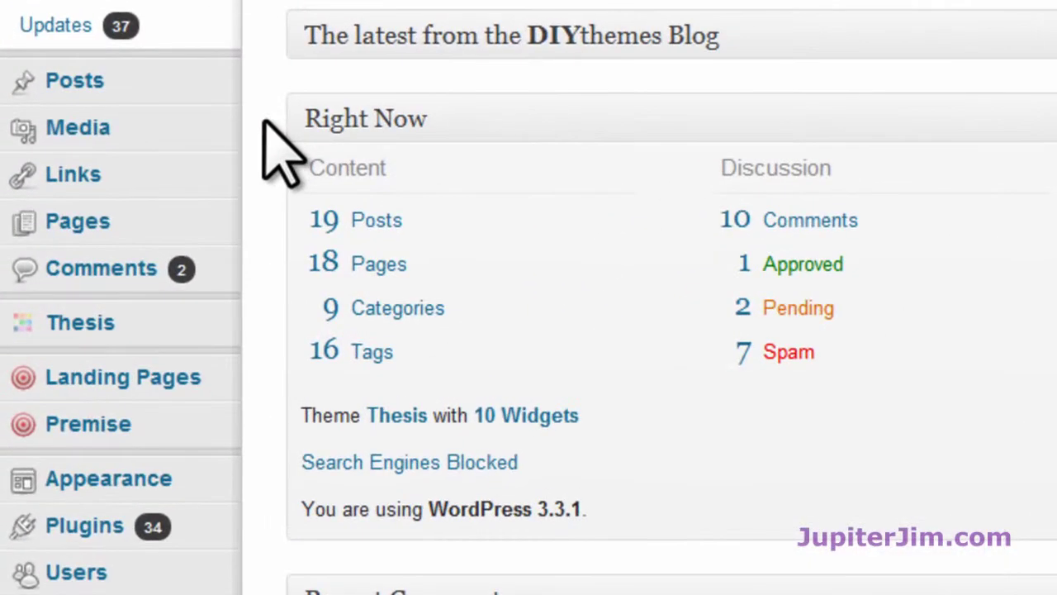
scroll(149, 223, "down", 2)
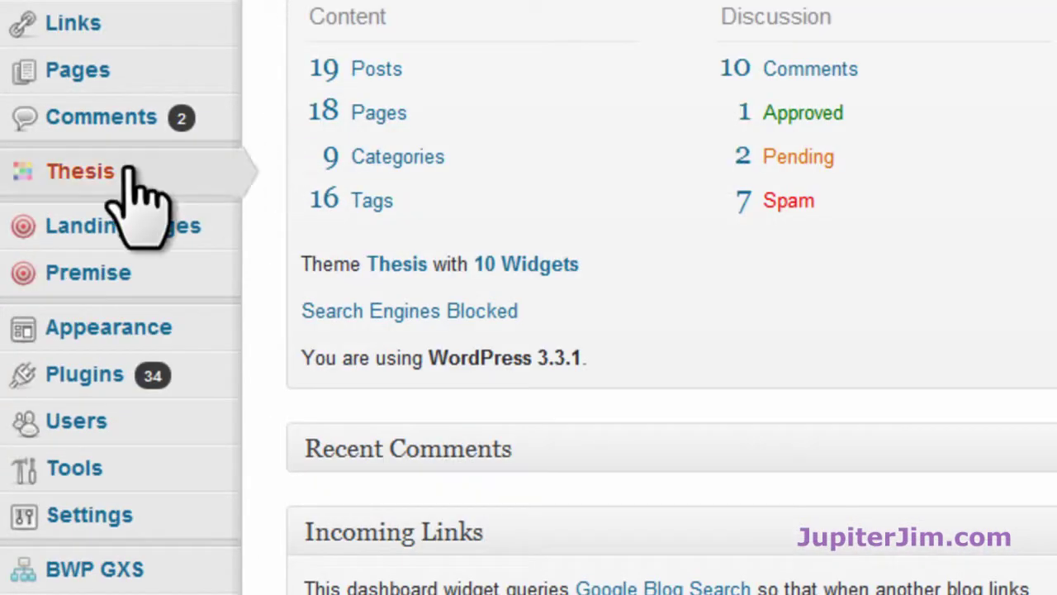
mouse_move(111, 169)
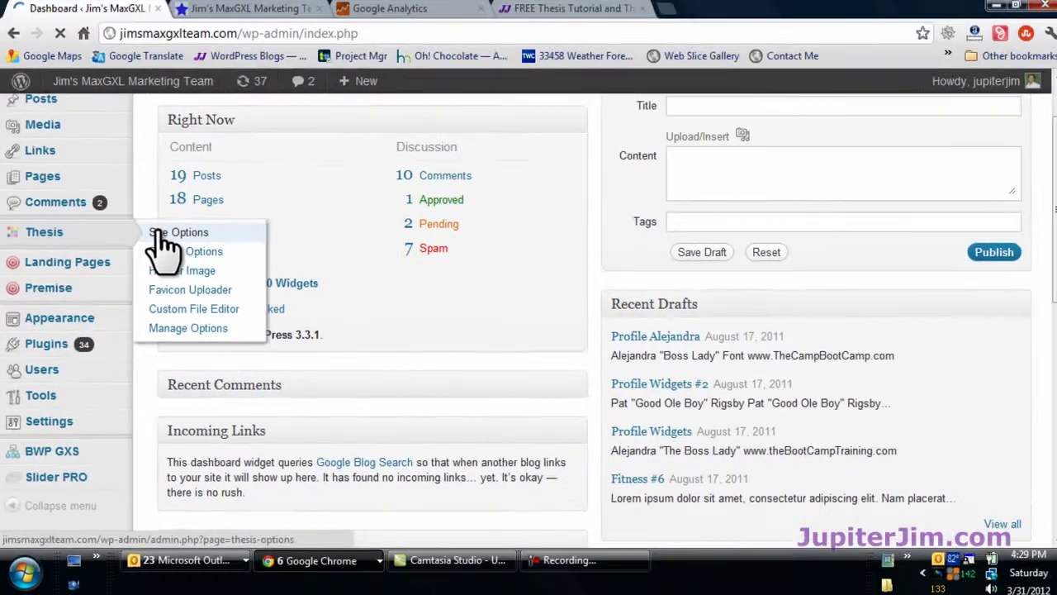
left_click(289, 172)
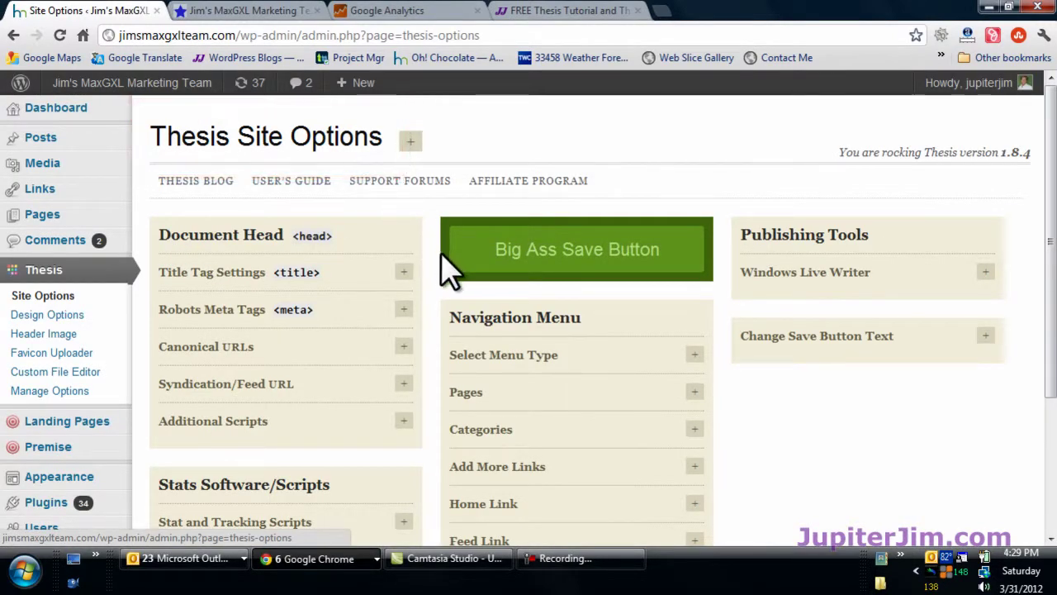
scroll(441, 264, "down", 1)
scroll(444, 289, "down", 1)
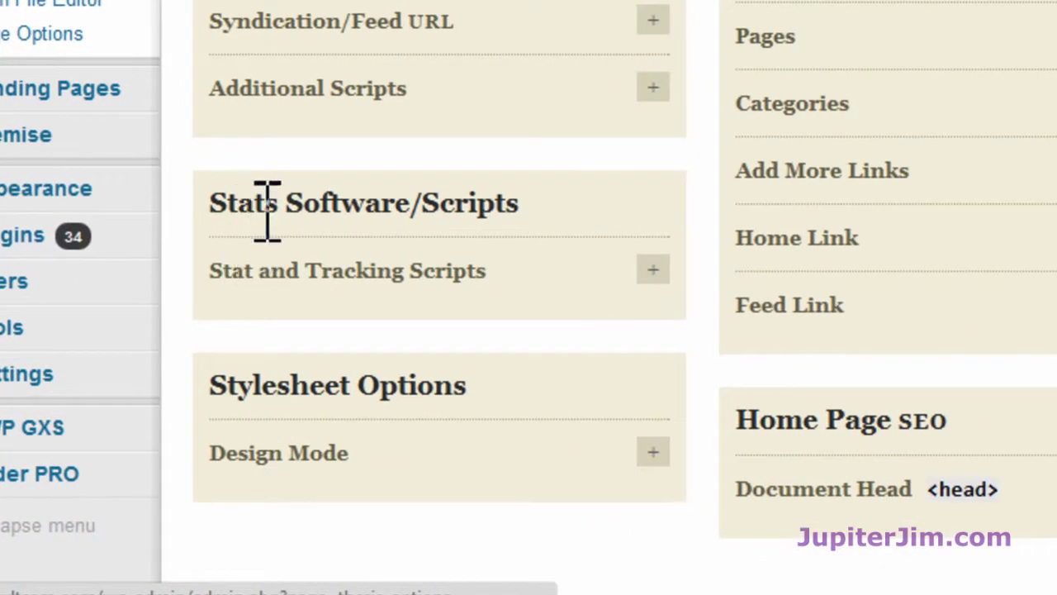
left_click(652, 270)
scroll(198, 207, "down", 1)
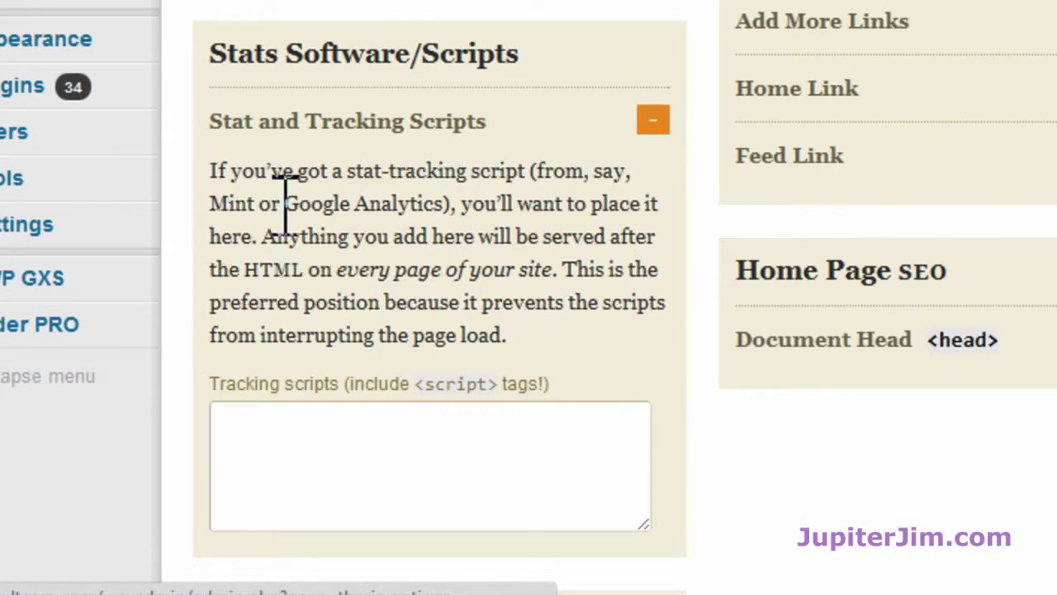
left_click_drag(285, 204, 449, 202)
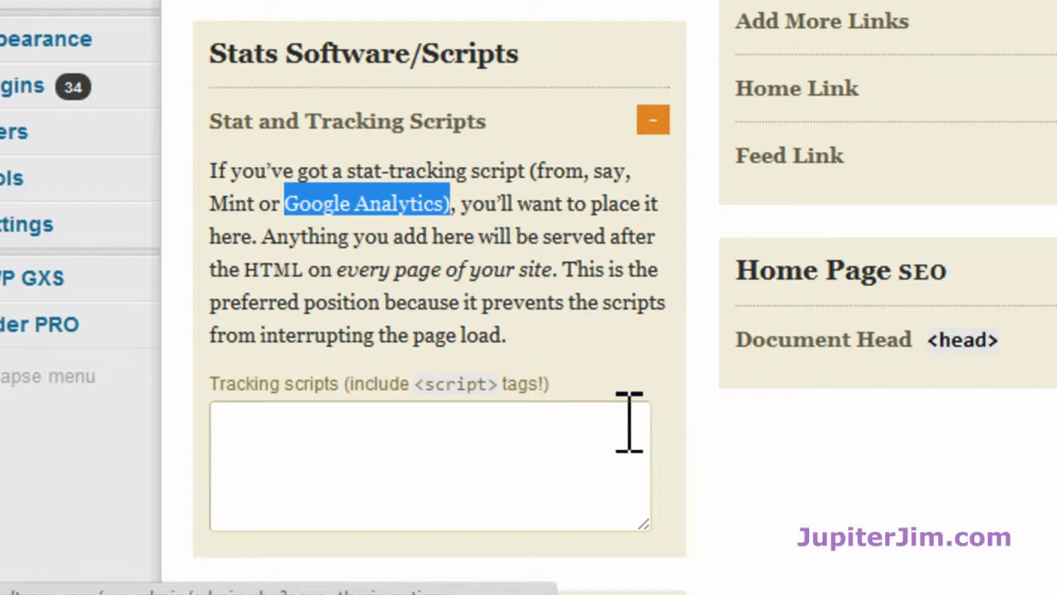
left_click(649, 120)
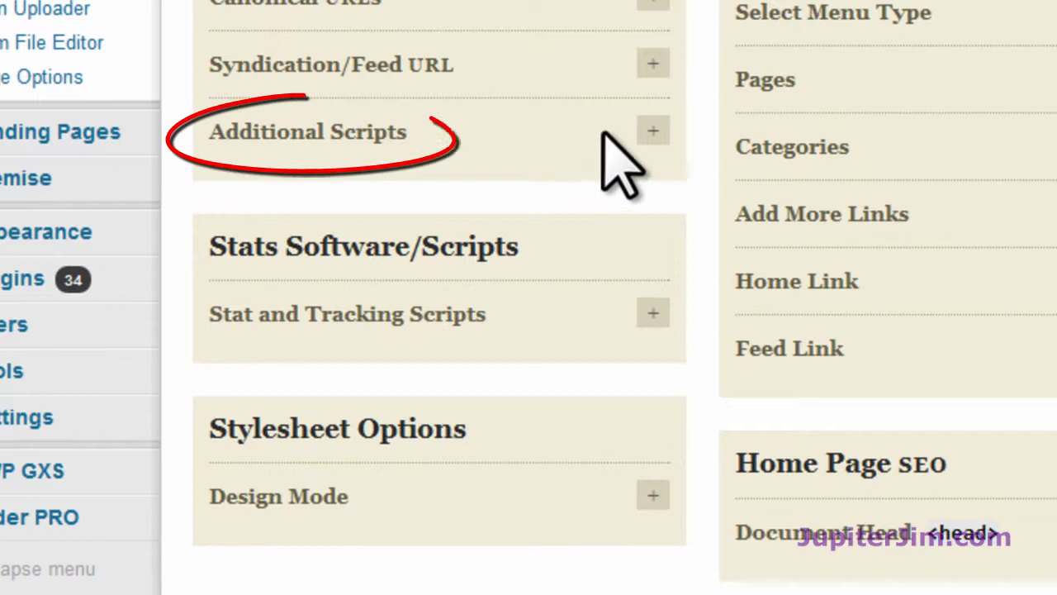
Expand the Additional Scripts section and enlarge the head scripts box to show all code.
left_click(651, 133)
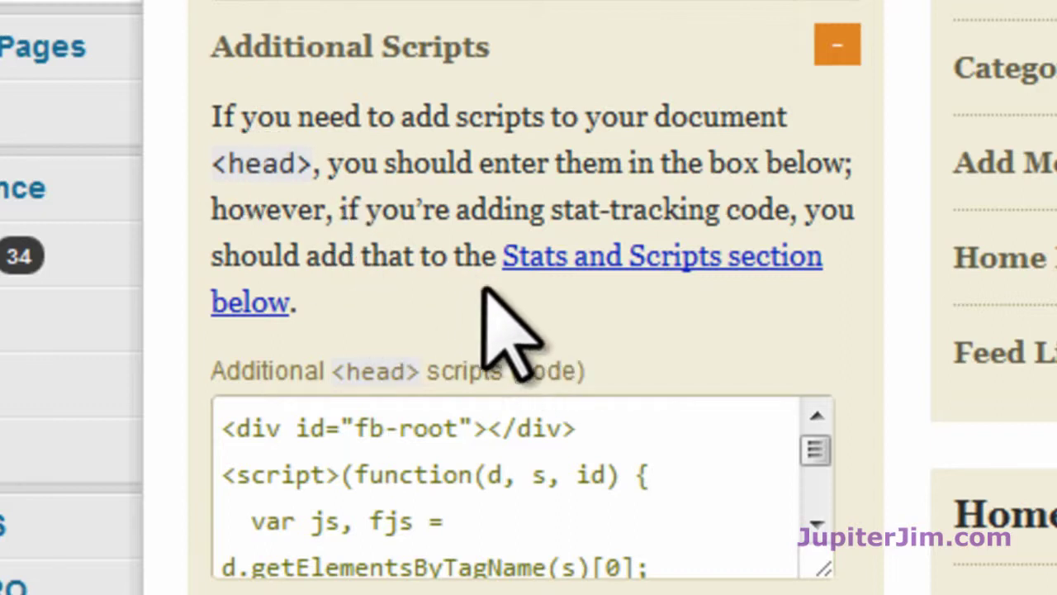
left_click_drag(457, 210, 805, 212)
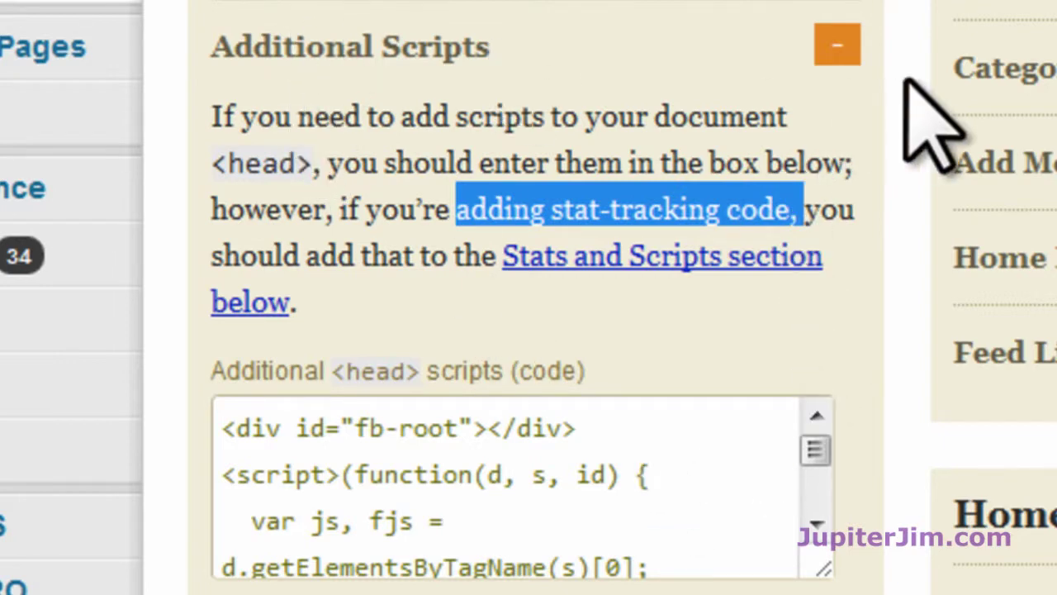
left_click(834, 43)
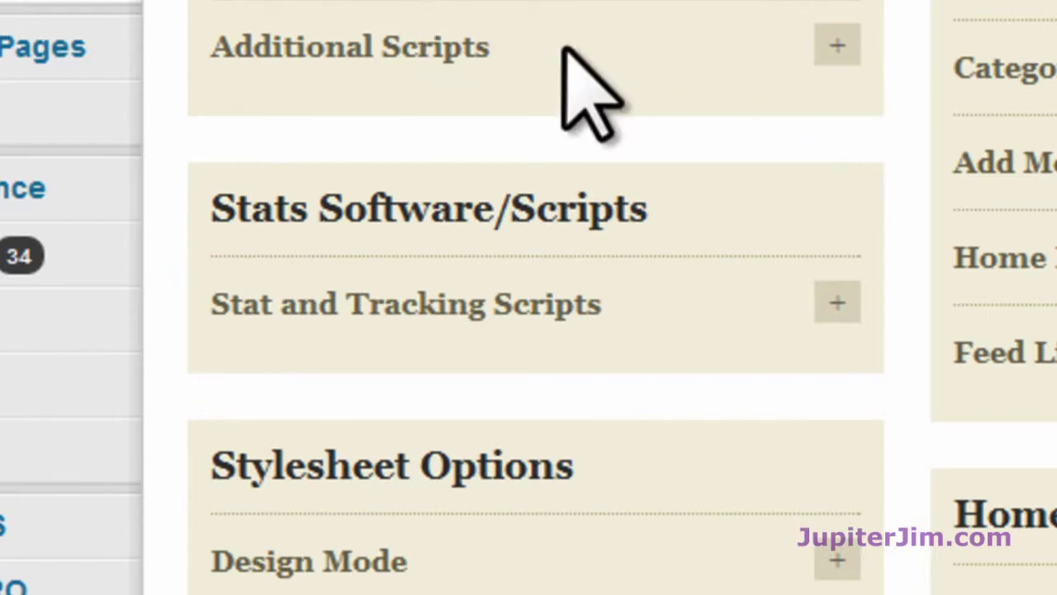
left_click(843, 48)
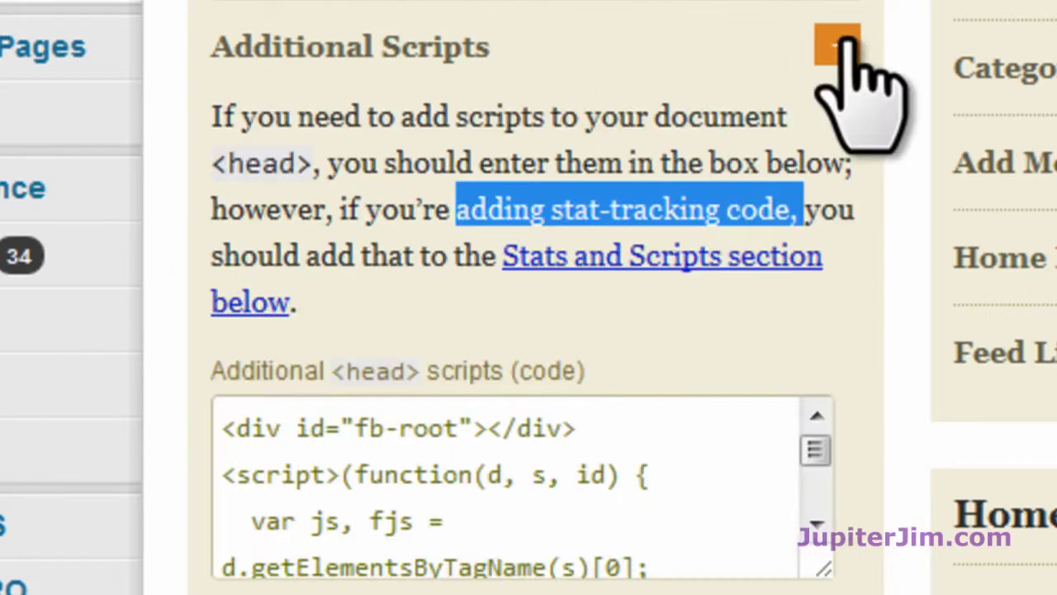
scroll(916, 232, "down", 2)
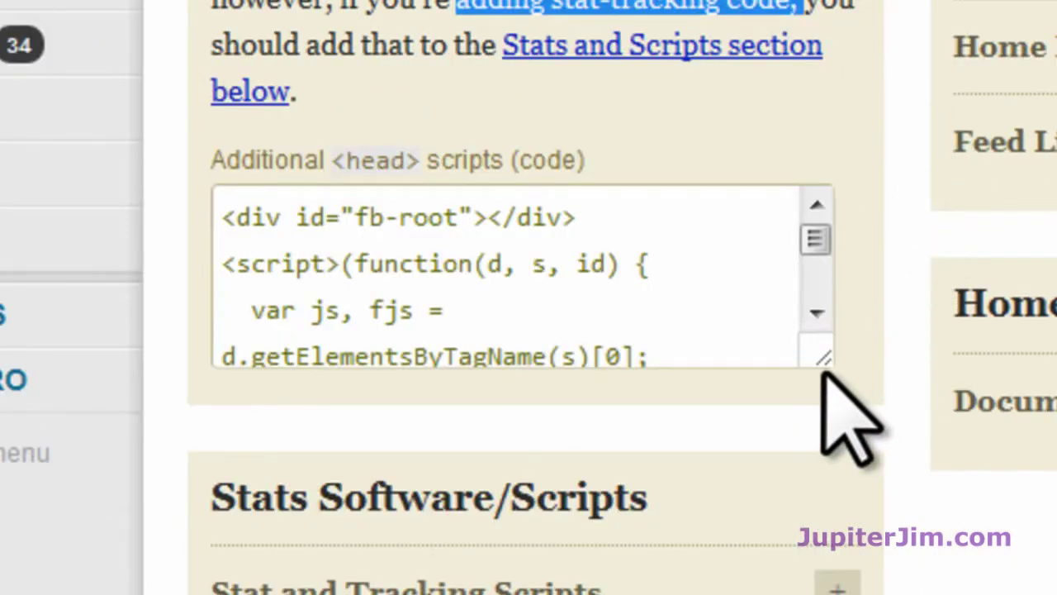
left_click_drag(825, 359, 896, 594)
left_click_drag(574, 525, 578, 542)
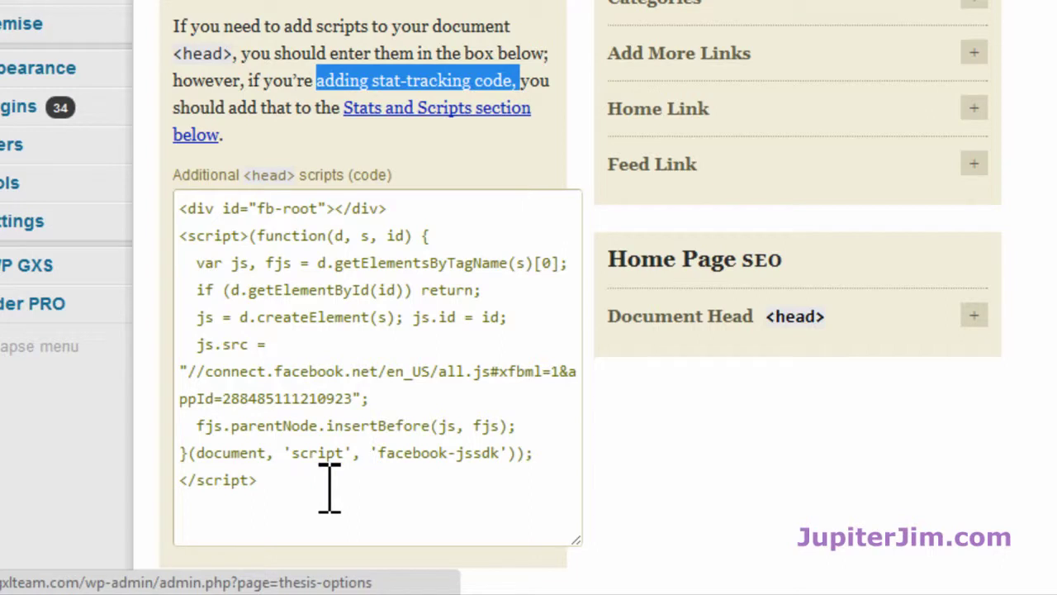
Paste the Google Analytics script on a new line after the Facebook script, then save.
left_click(283, 479)
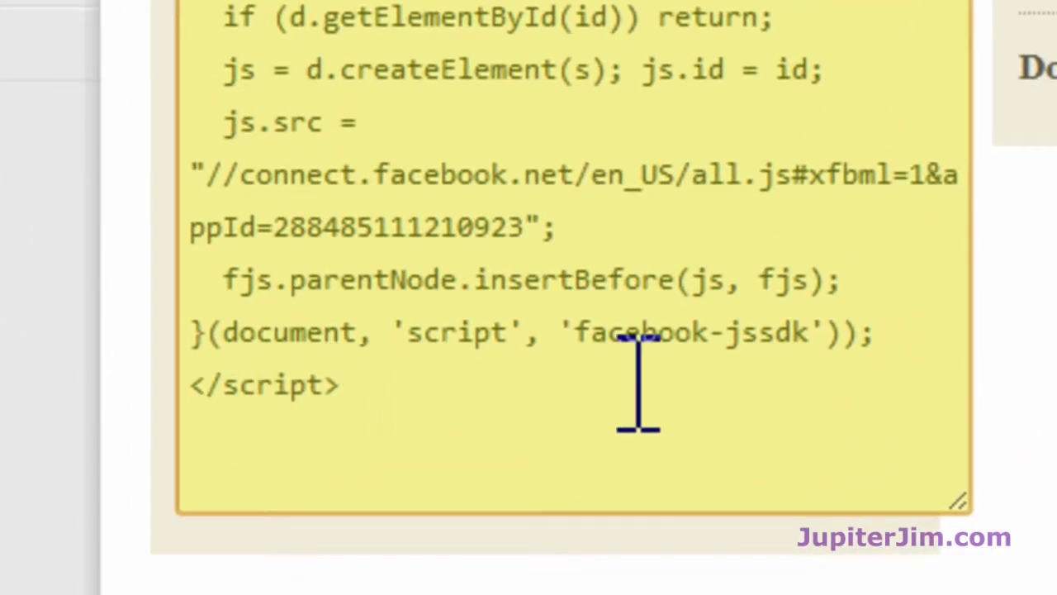
key("Return")
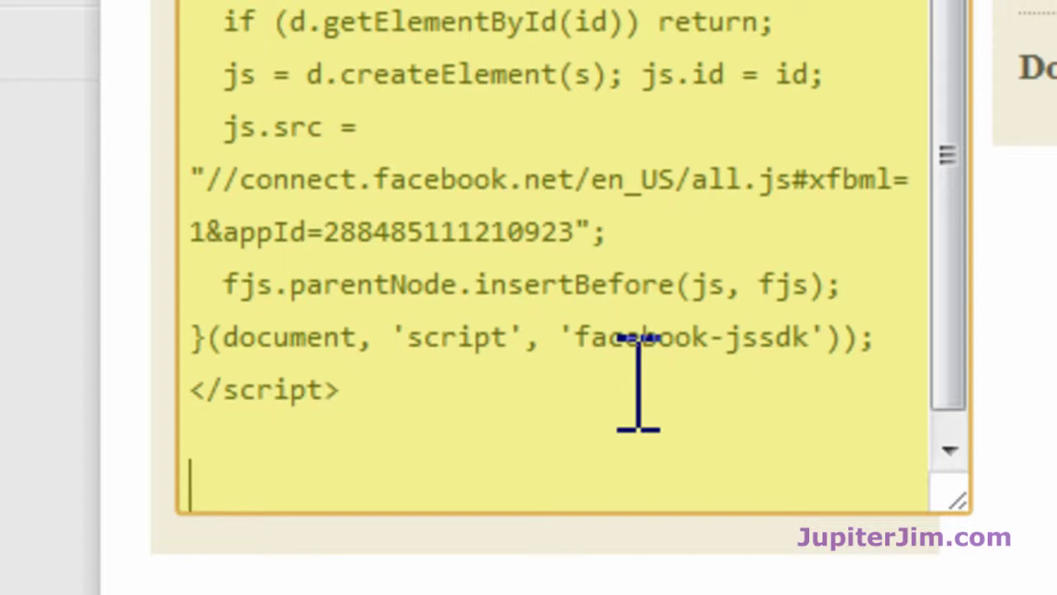
key("ctrl+v")
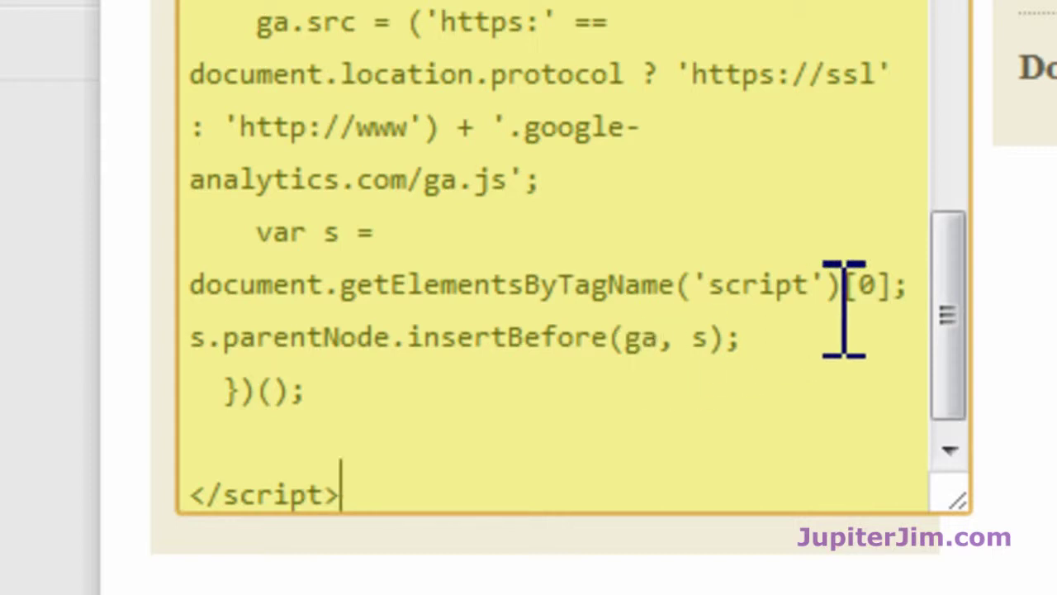
left_click_drag(962, 337, 937, 123)
left_click_drag(188, 193, 717, 216)
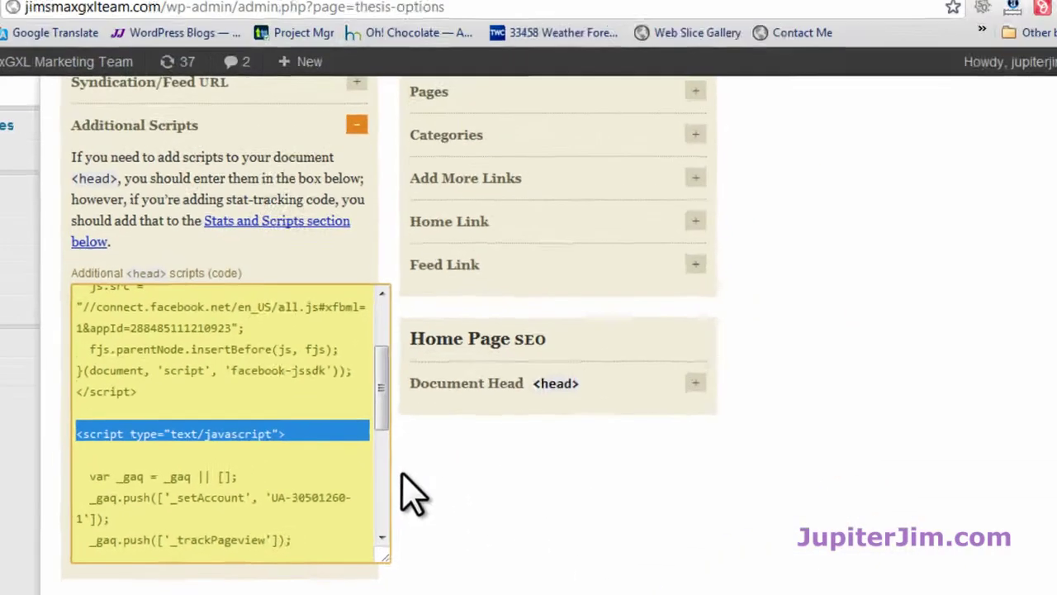
left_click(1016, 293)
scroll(743, 453, "up", 4)
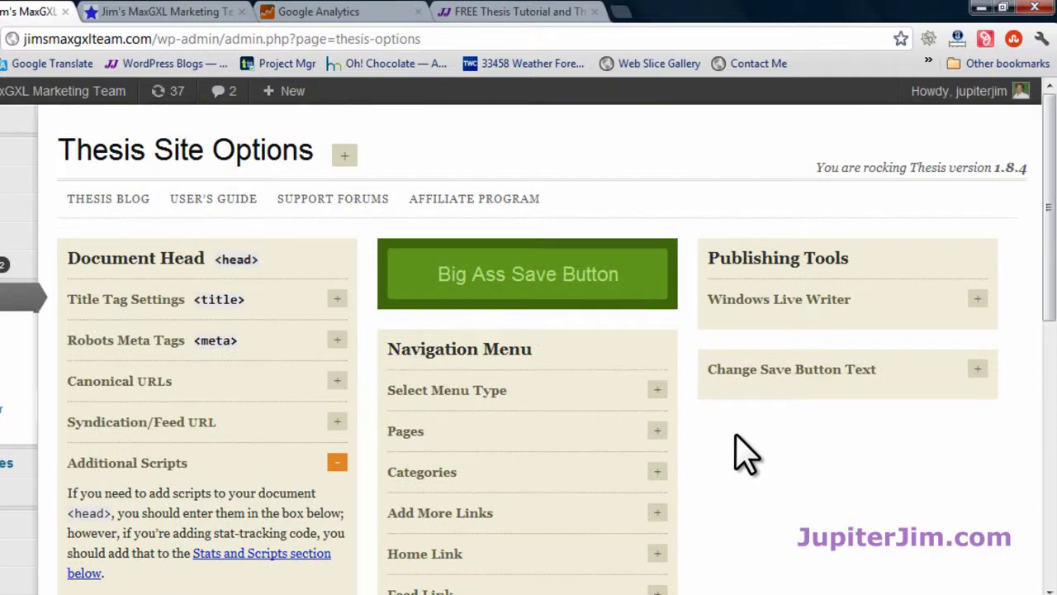
left_click(523, 276)
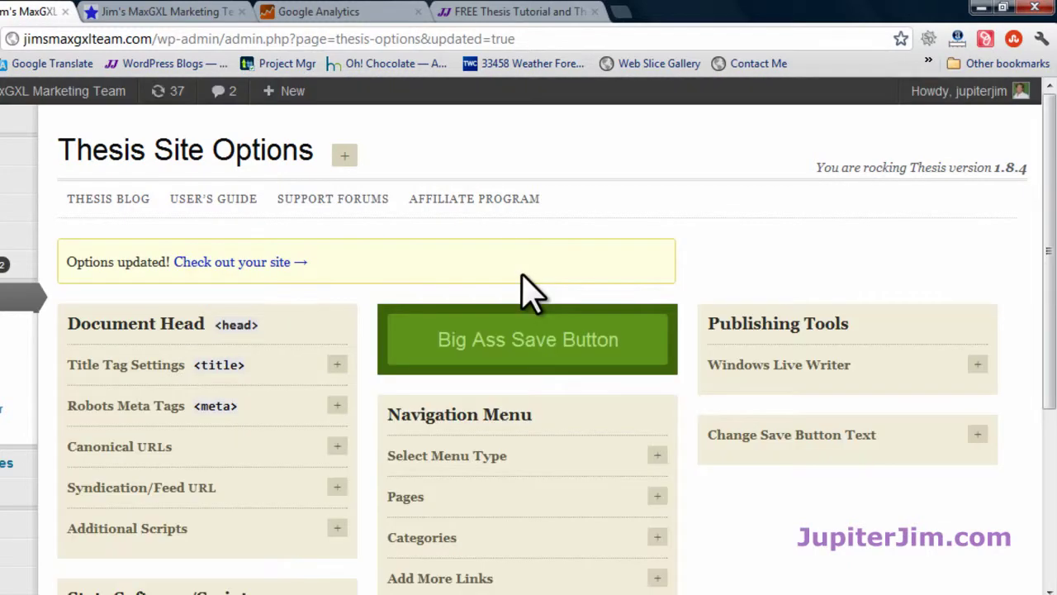
left_click(335, 10)
Save the settings at the bottom of the Tracking Code page and scroll back to the Tracking ID.
scroll(140, 420, "down", 2)
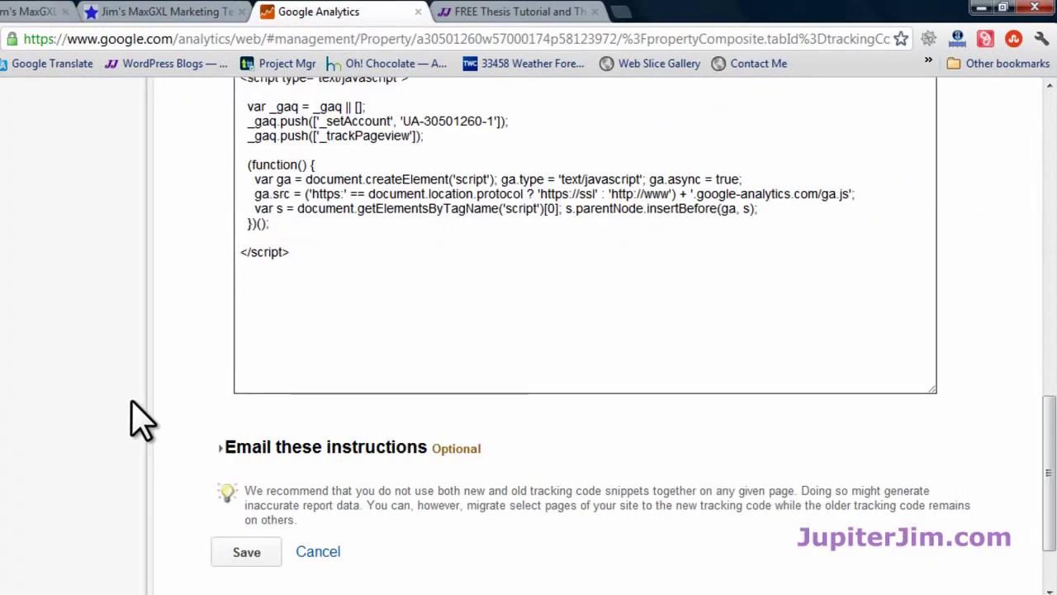
scroll(140, 420, "down", 2)
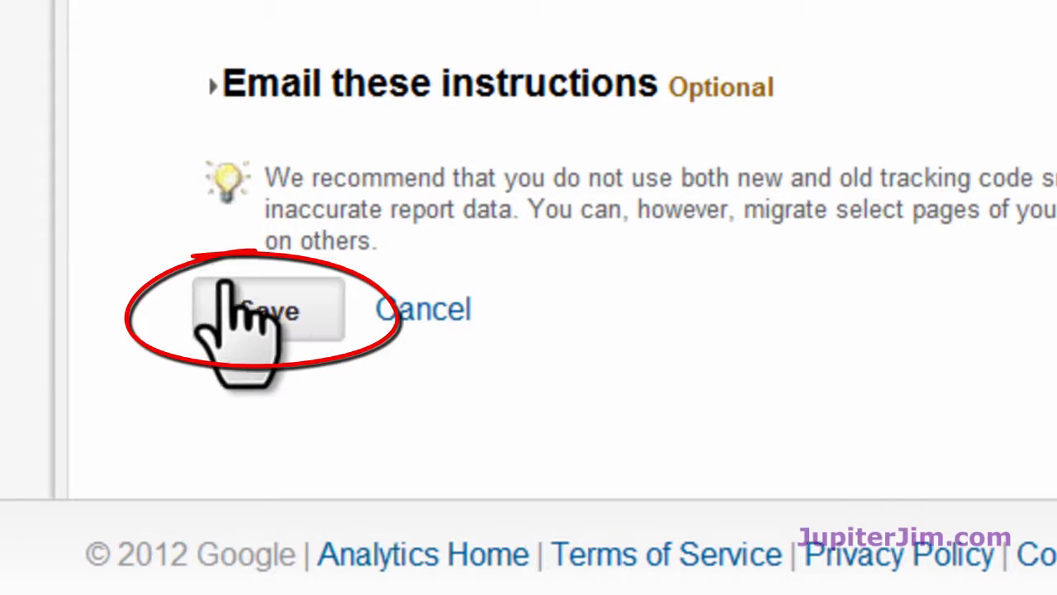
left_click(276, 297)
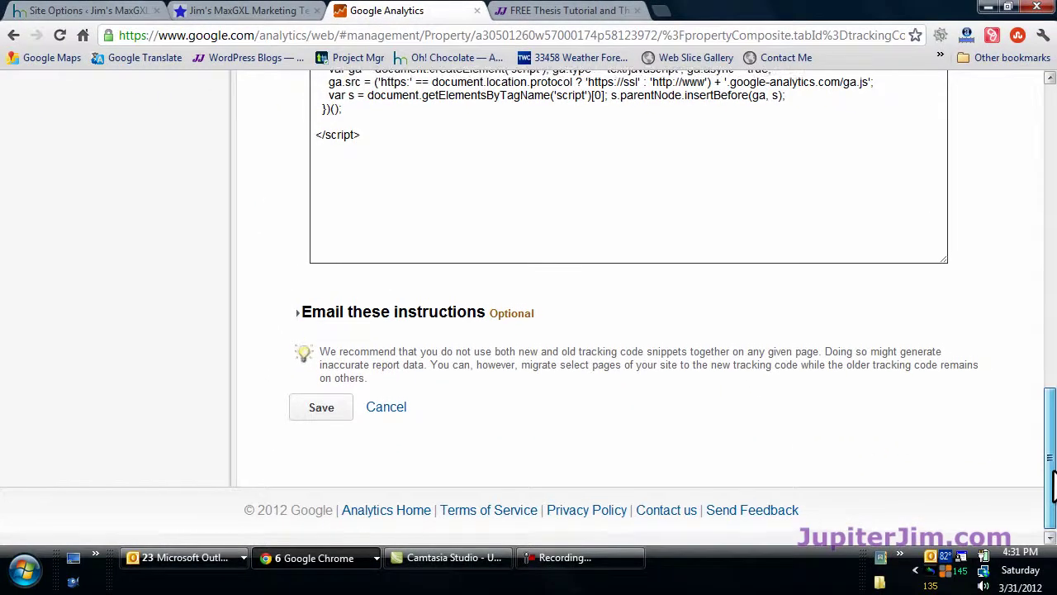
left_click_drag(1053, 488, 1024, 186)
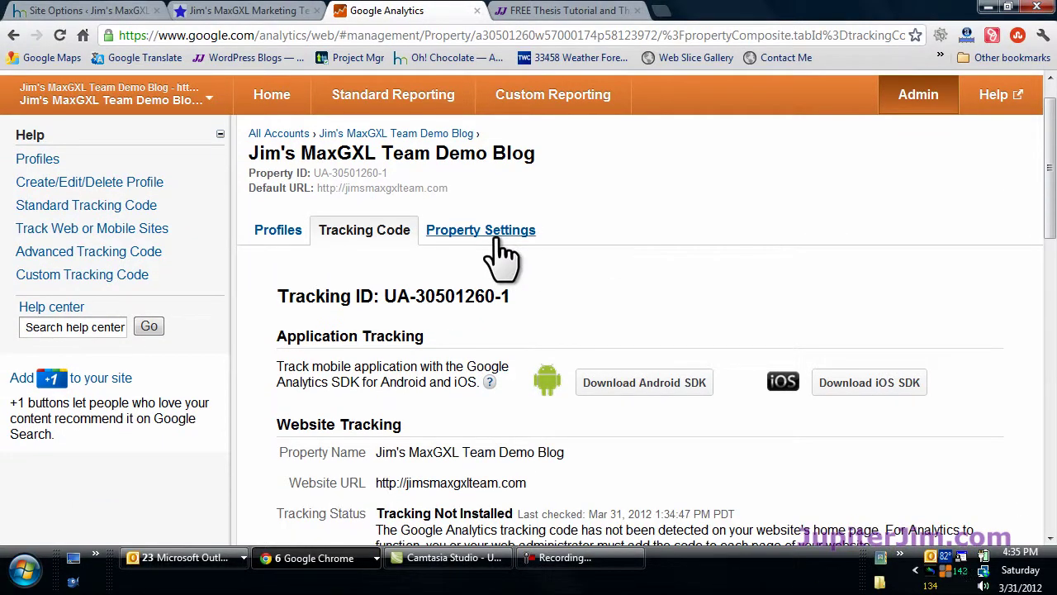
Choose the blog's [DEFAULT] profile from the account and profile list.
scroll(425, 265, "down", 2)
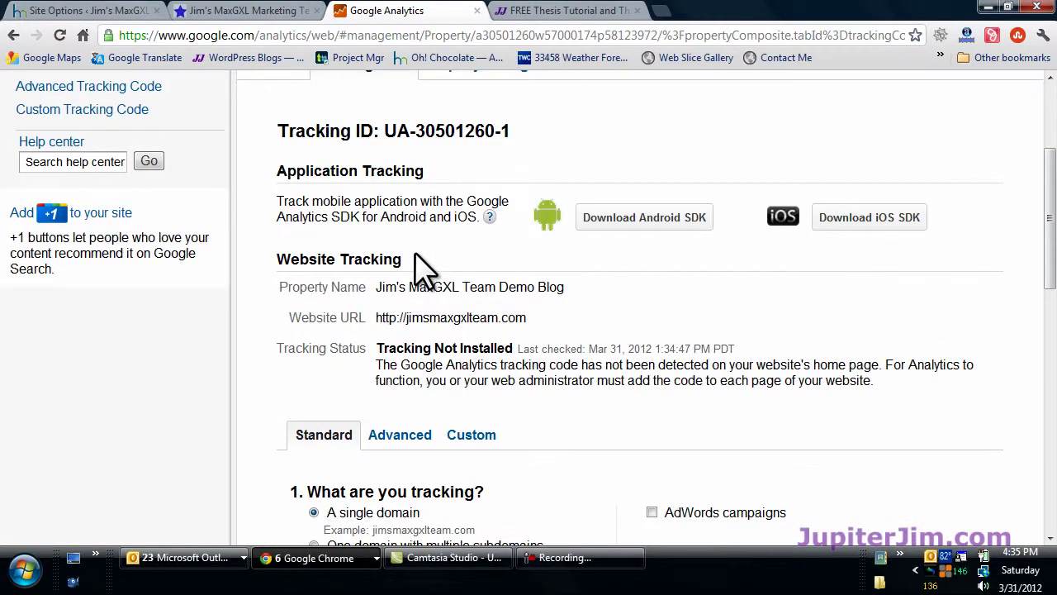
scroll(426, 265, "down", 3)
scroll(426, 265, "up", 5)
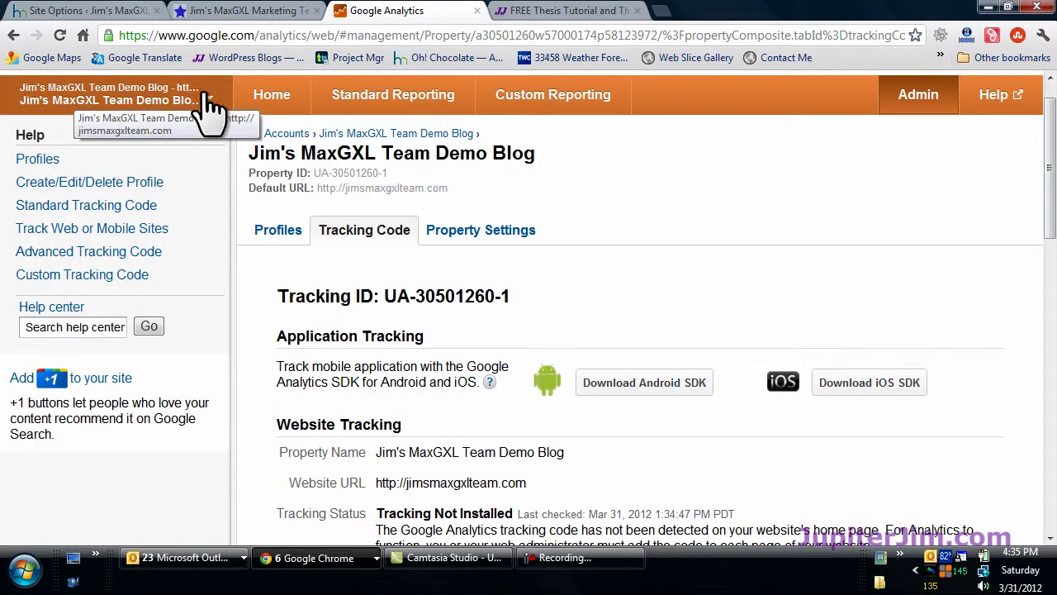
scroll(227, 245, "up", 1)
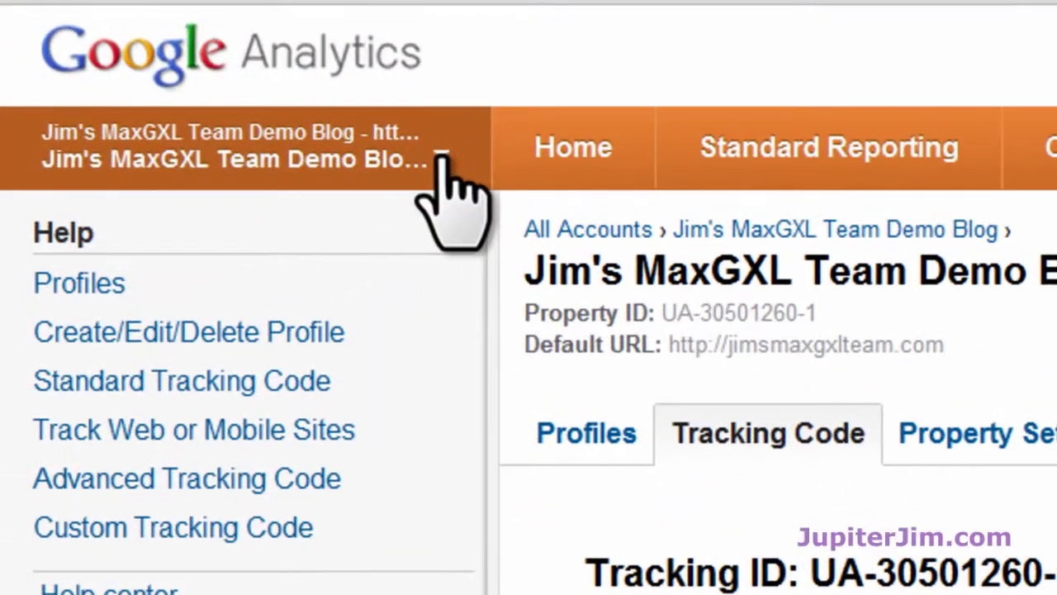
left_click(309, 159)
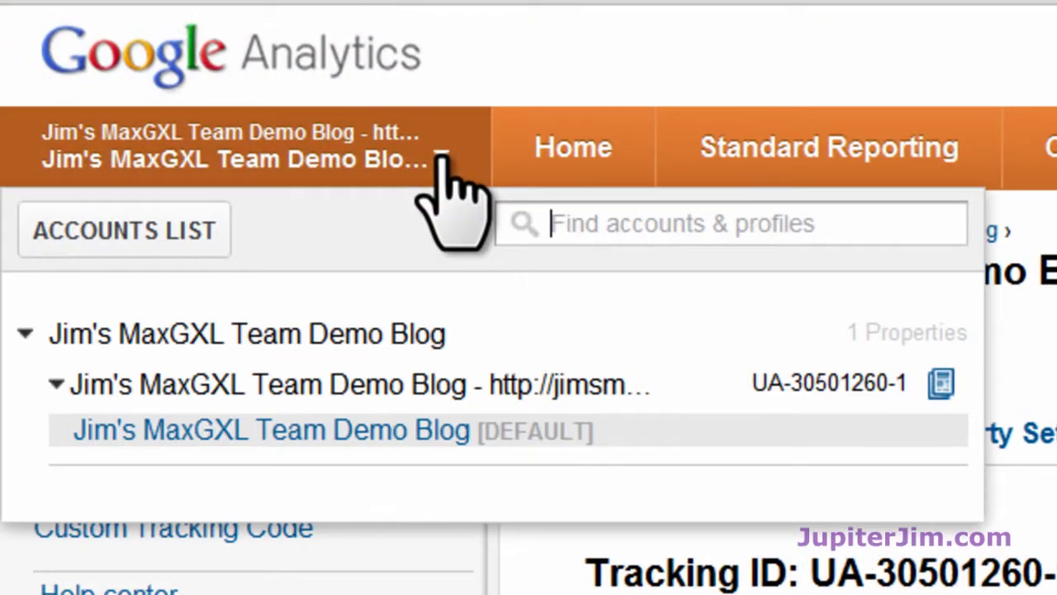
left_click(302, 432)
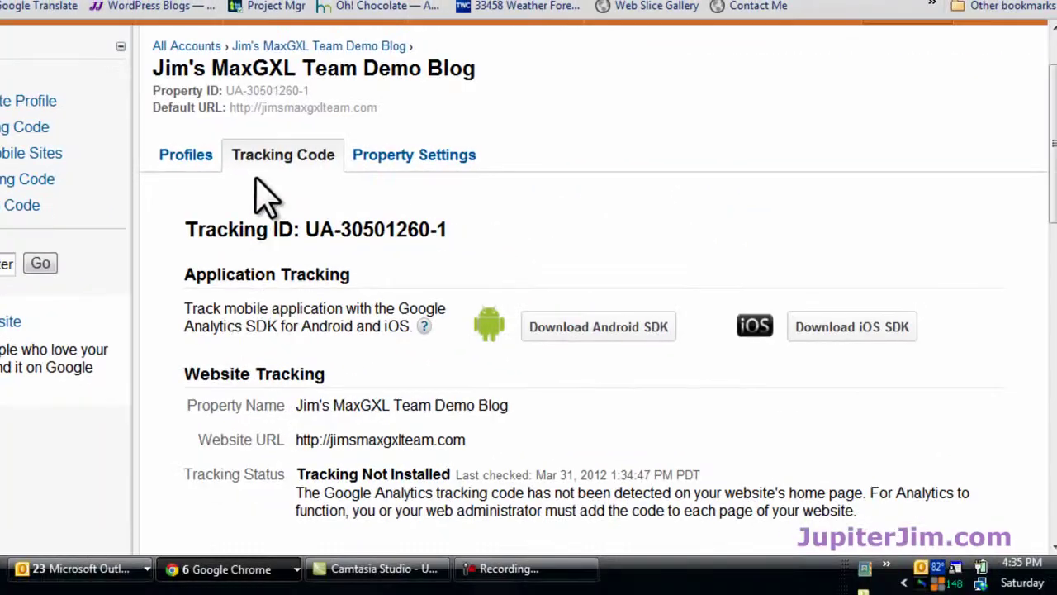
View the property's profiles, then go to the My Dashboard overview.
scroll(256, 165, "up", 2)
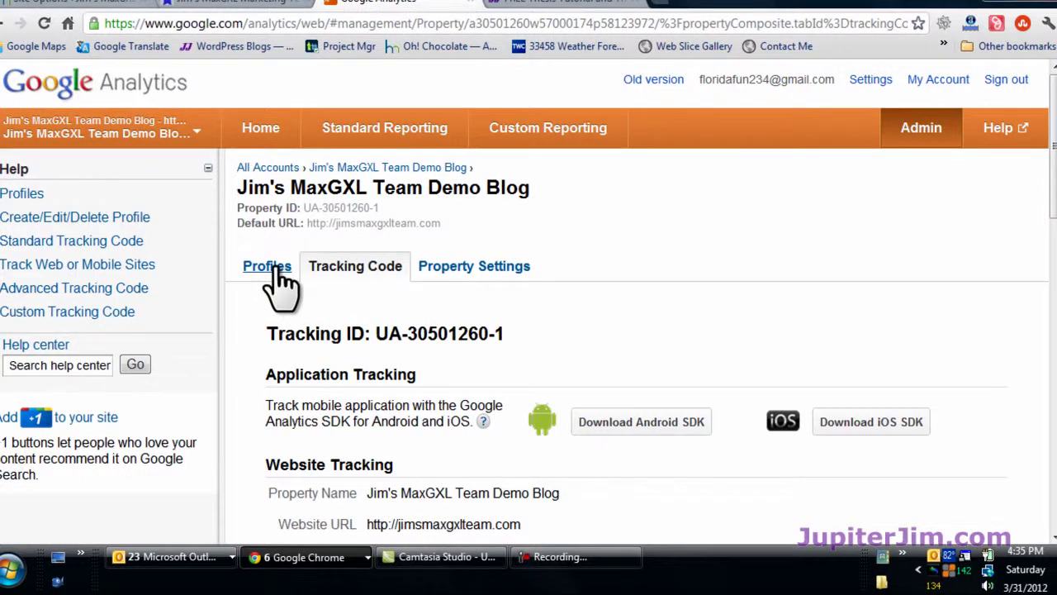
left_click(276, 272)
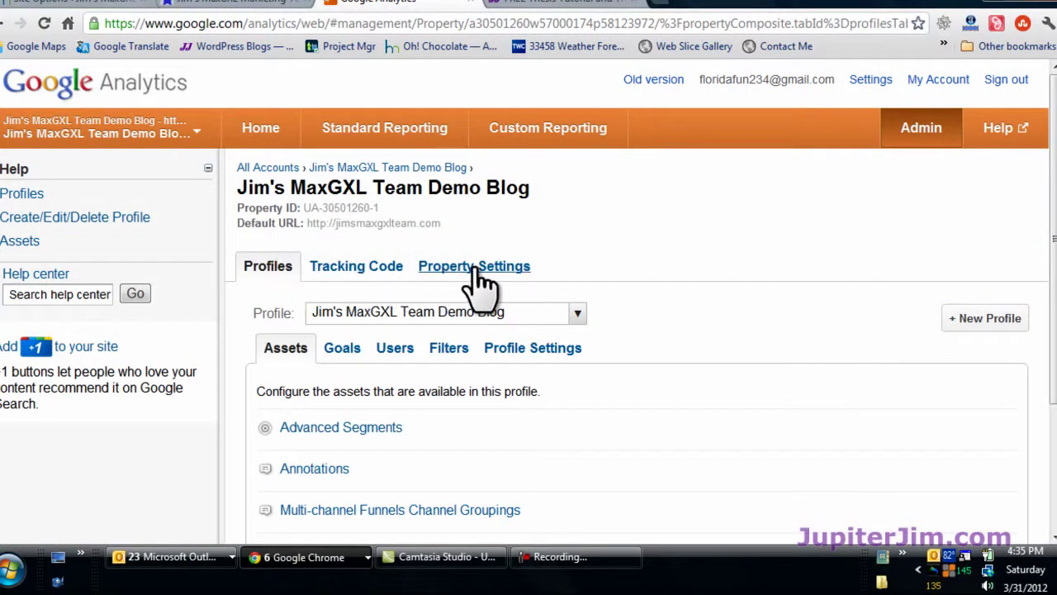
scroll(471, 284, "down", 3)
scroll(458, 273, "up", 3)
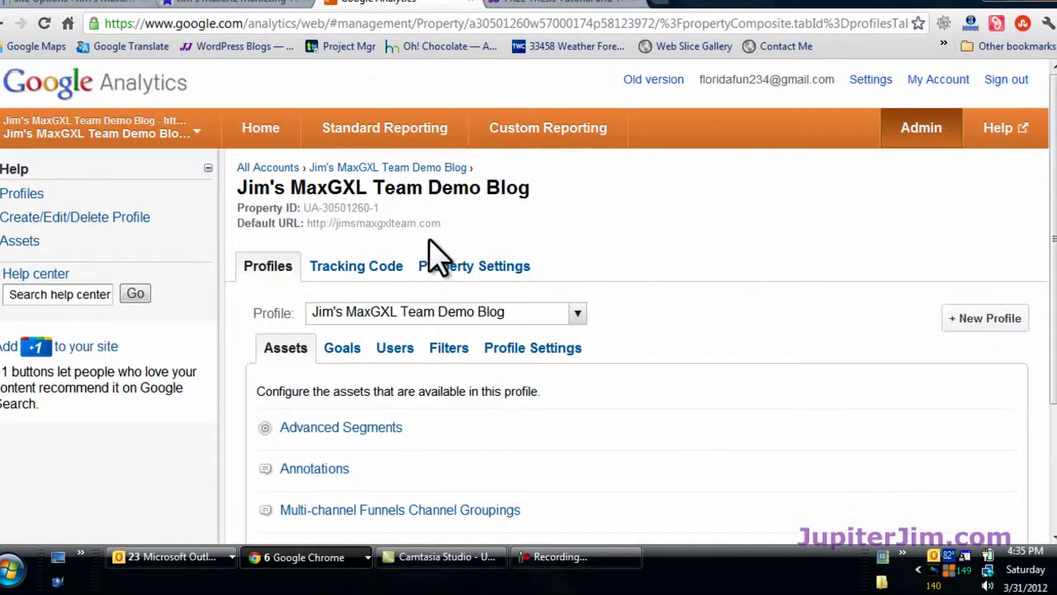
left_click(260, 132)
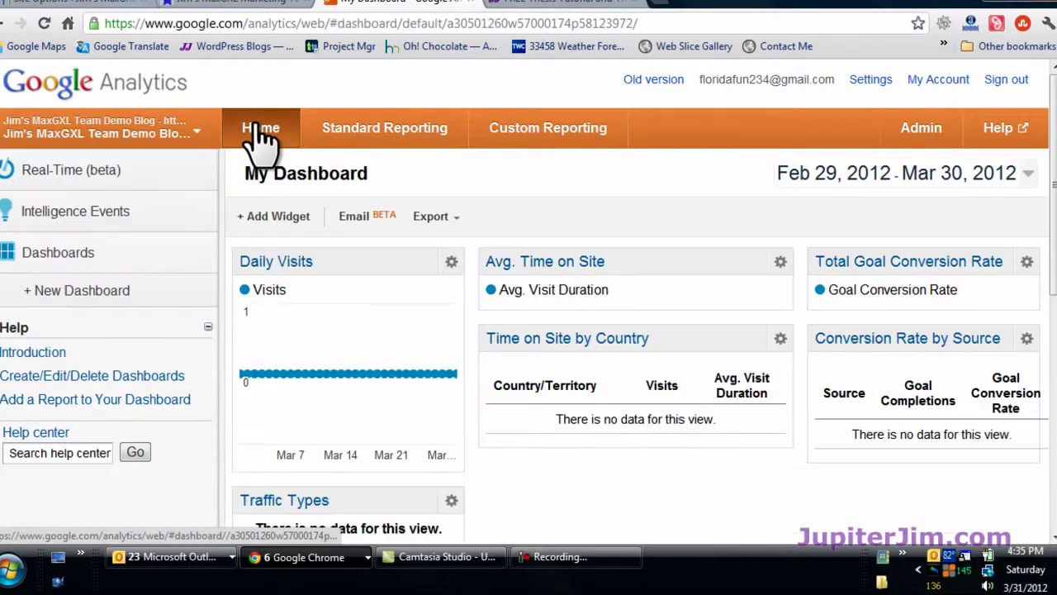
Check the Visitors Overview report's 0 visits, then return to the FREE Thesis Tutorial site.
scroll(641, 323, "down", 5)
scroll(633, 335, "up", 3)
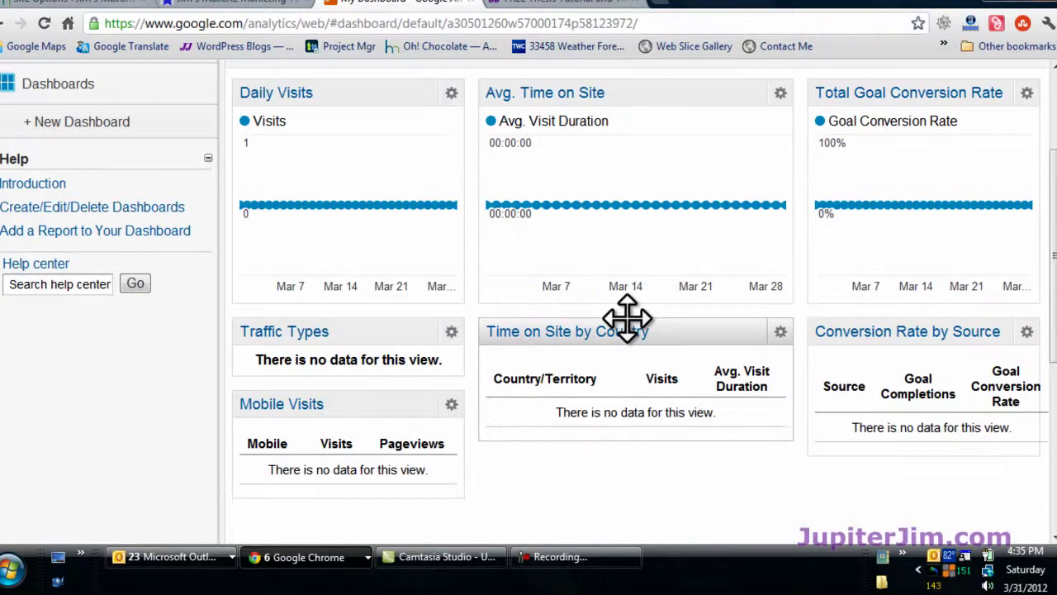
scroll(516, 301, "up", 2)
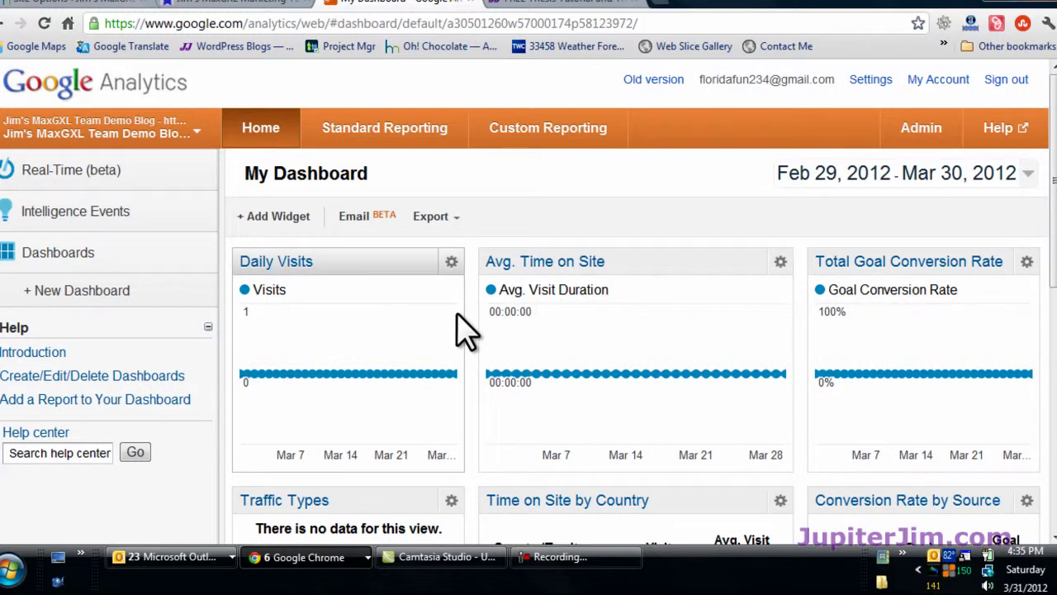
left_click(368, 134)
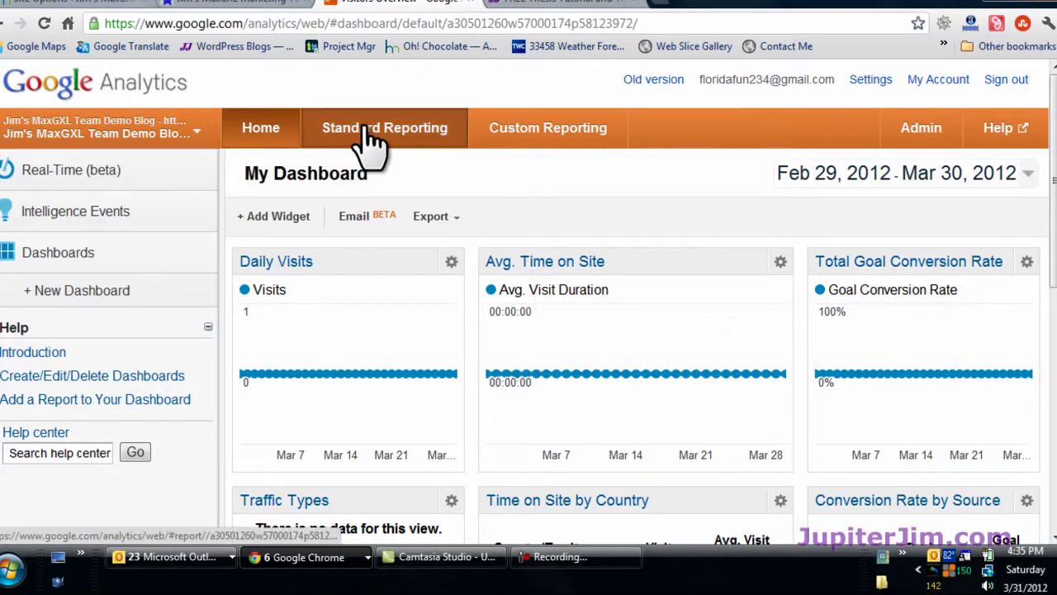
scroll(396, 177, "down", 5)
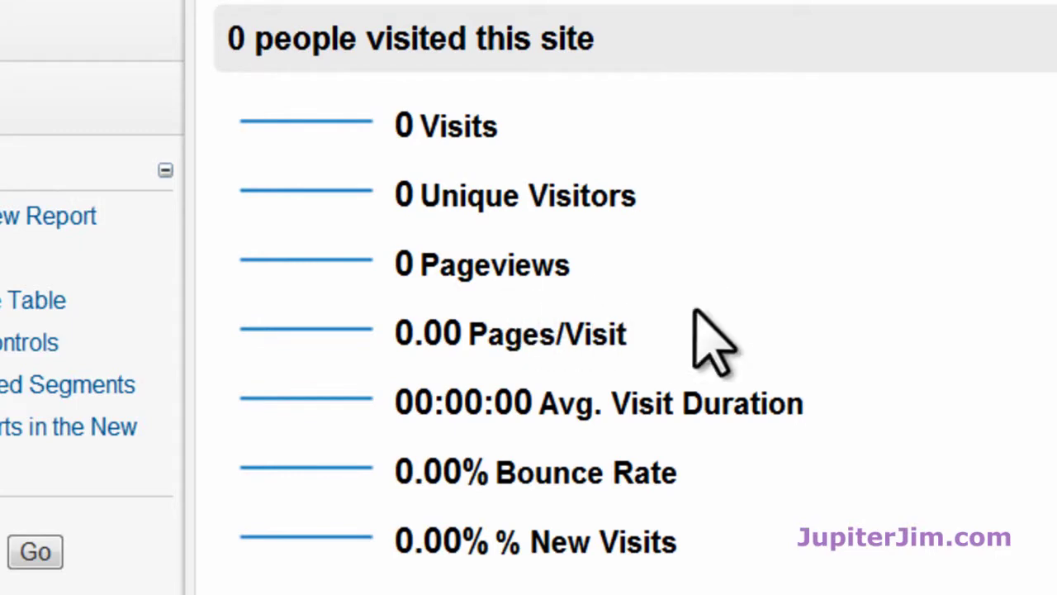
scroll(696, 330, "up", 5)
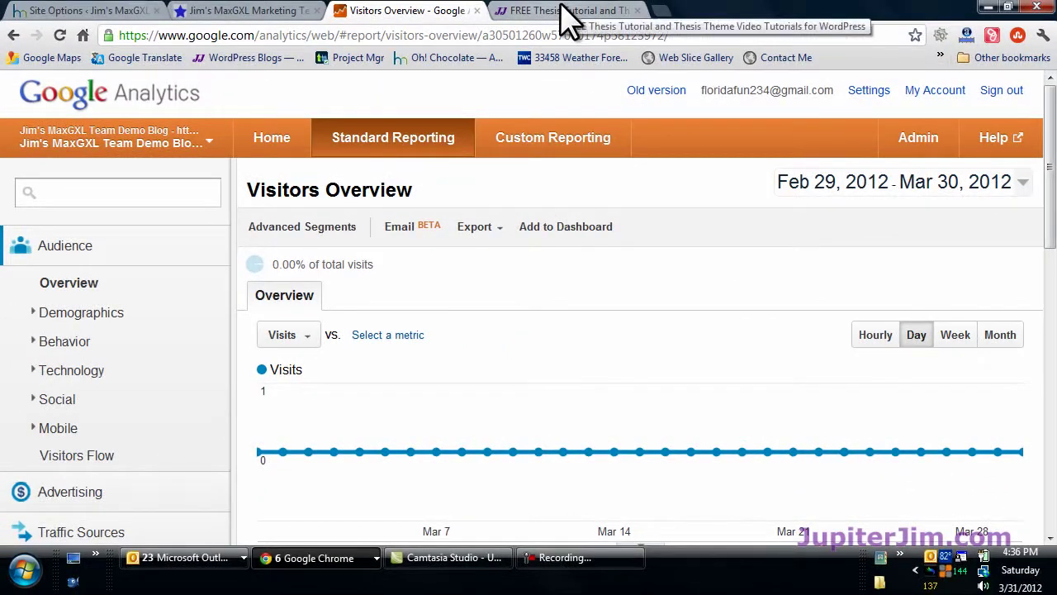
left_click(564, 12)
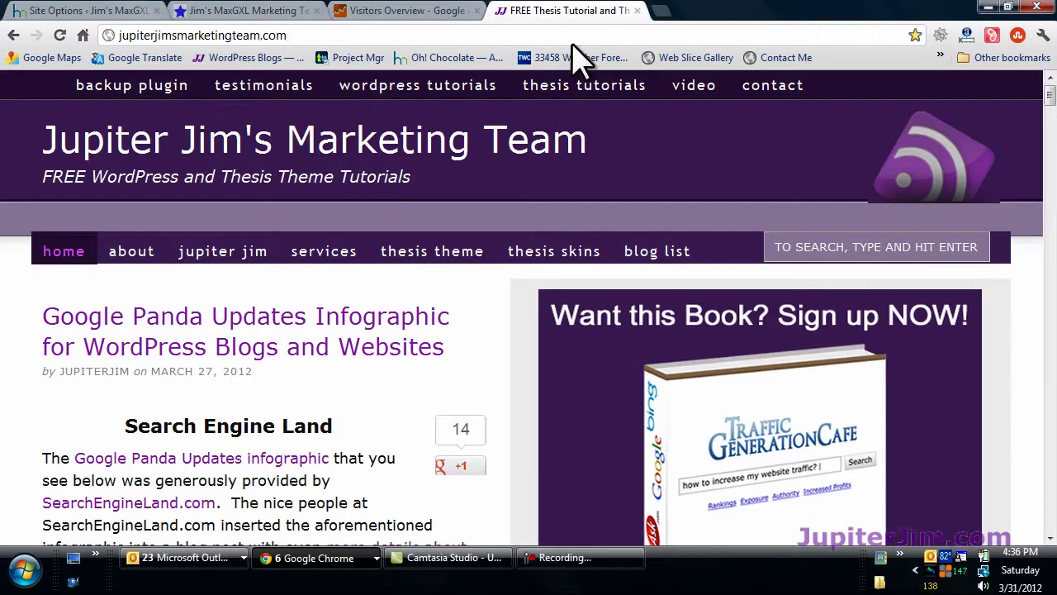